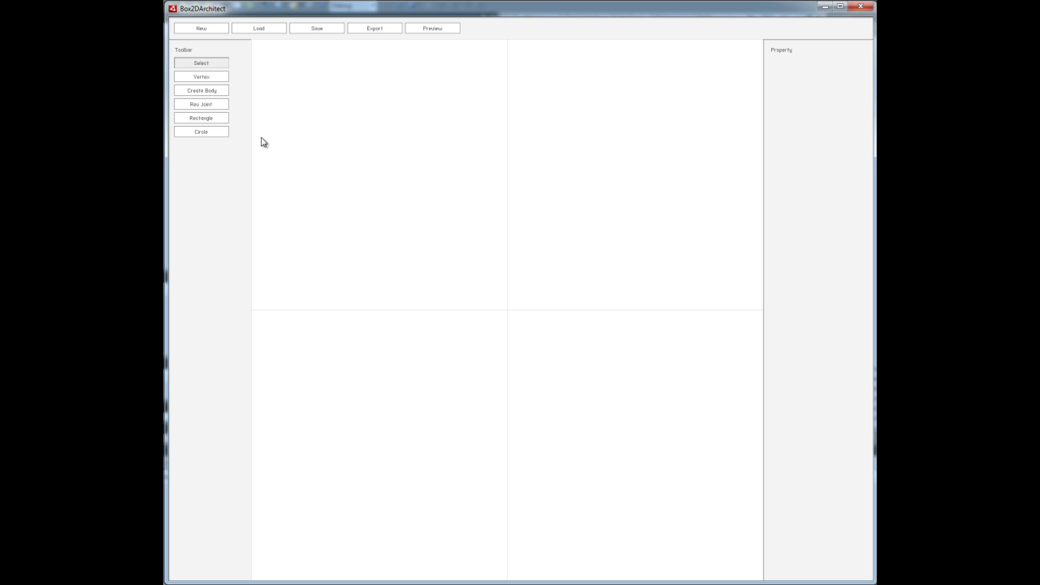
Step: Draw a long flat rectangle across the middle of the canvas
left_click(206, 120)
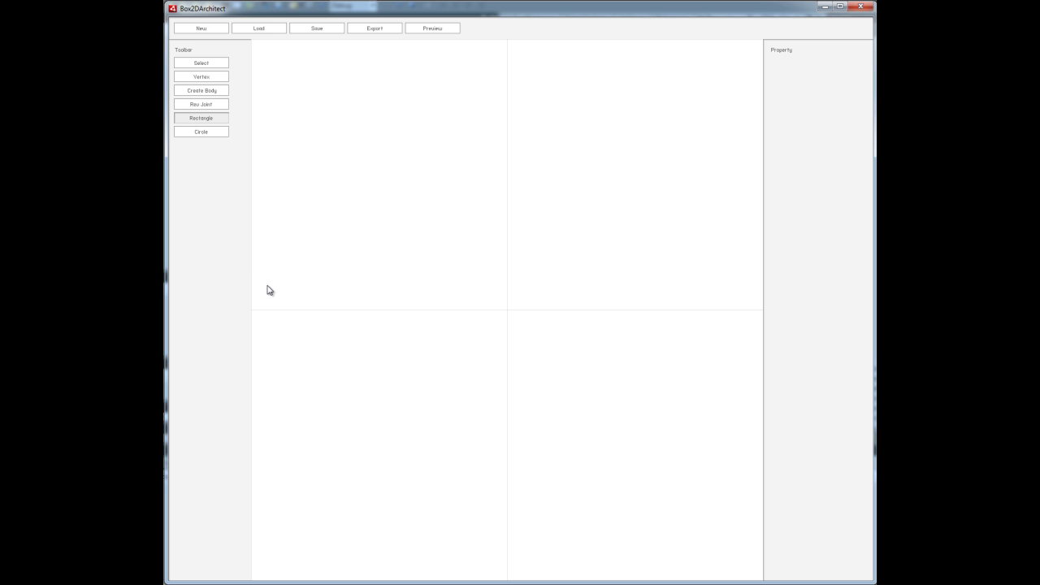
left_click_drag(266, 285, 749, 312)
left_click(678, 297)
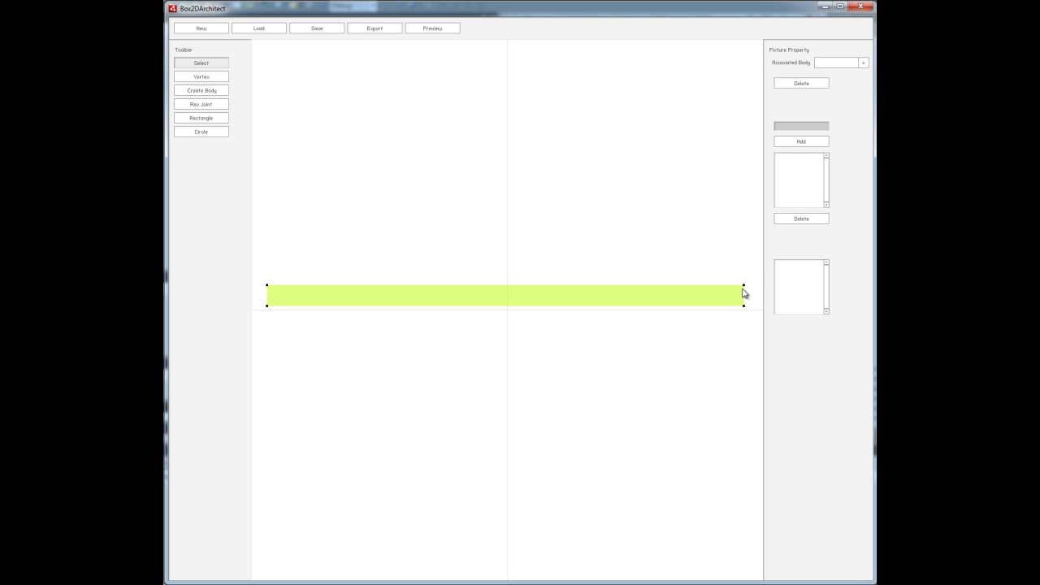
left_click(745, 286)
left_click(593, 219)
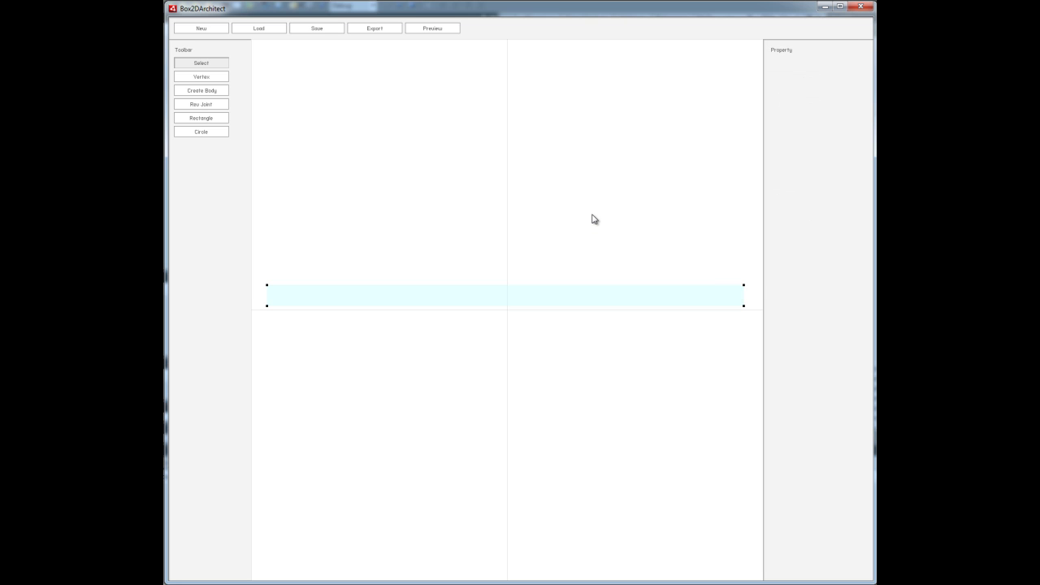
left_click(528, 291)
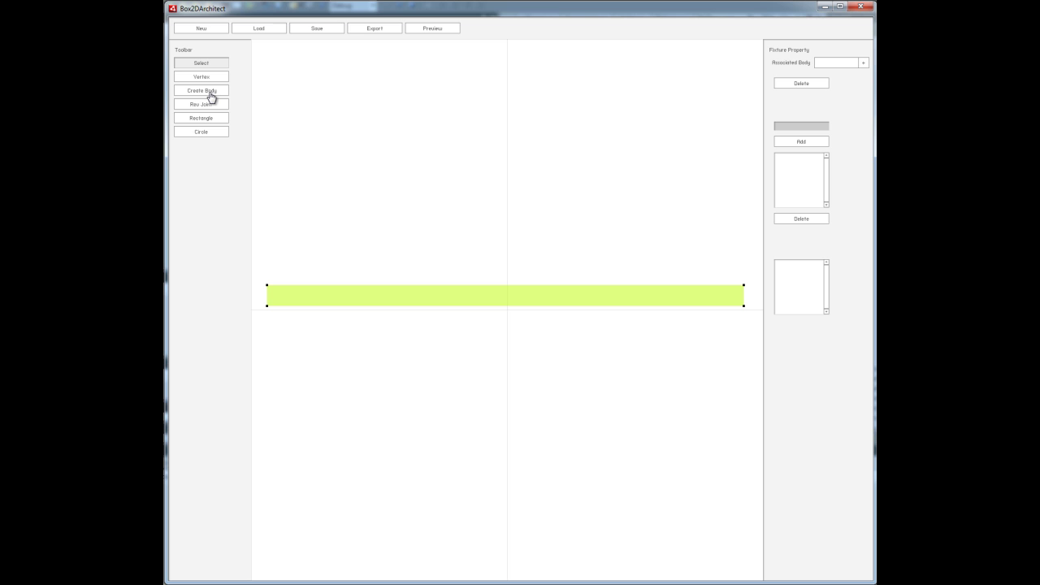
Step: Create a body on the rectangle, name it floor, and make it static
left_click(209, 96)
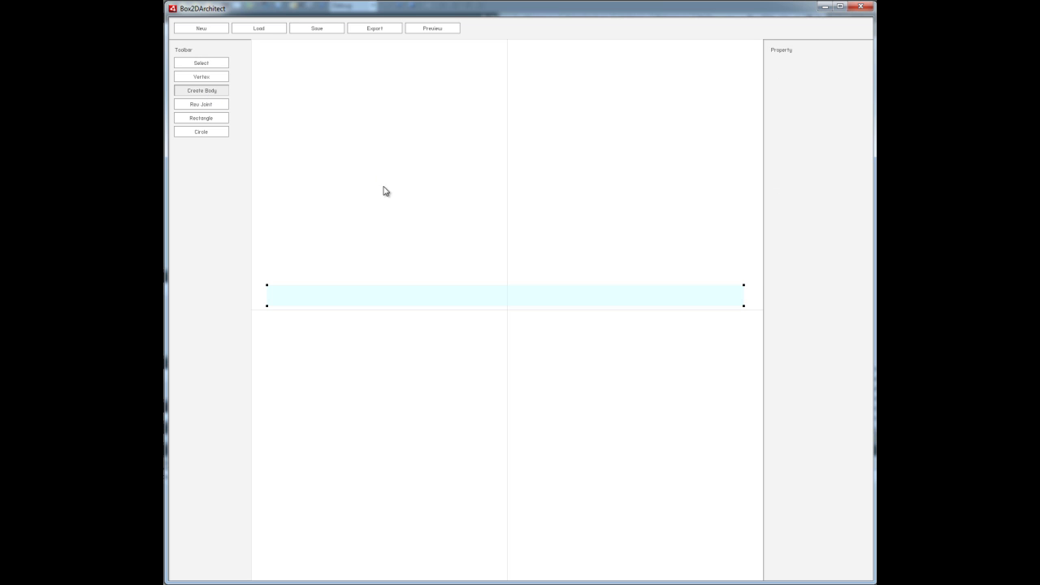
left_click(503, 300)
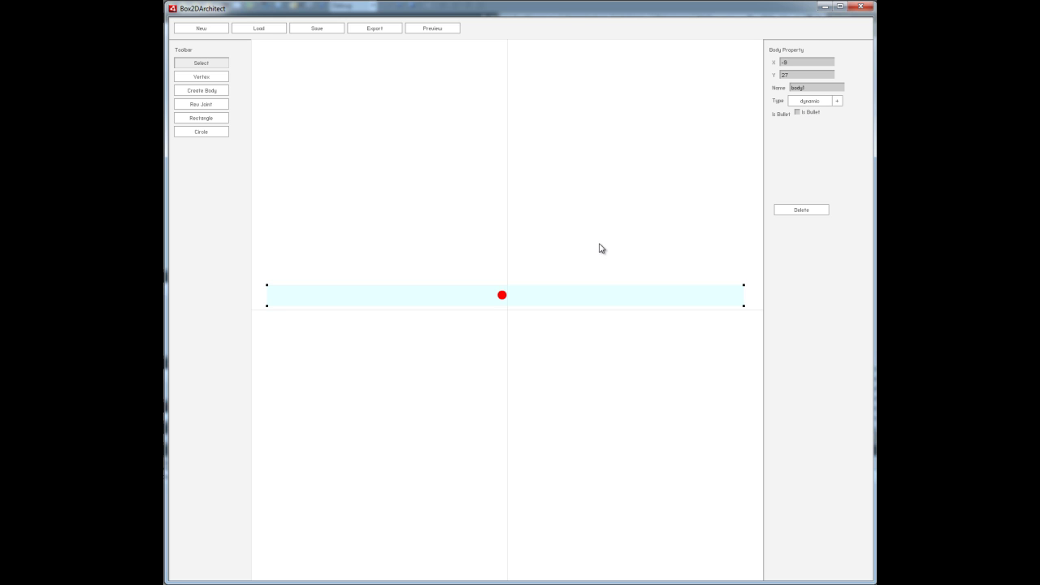
key("Tab")
type("floor")
left_click(809, 103)
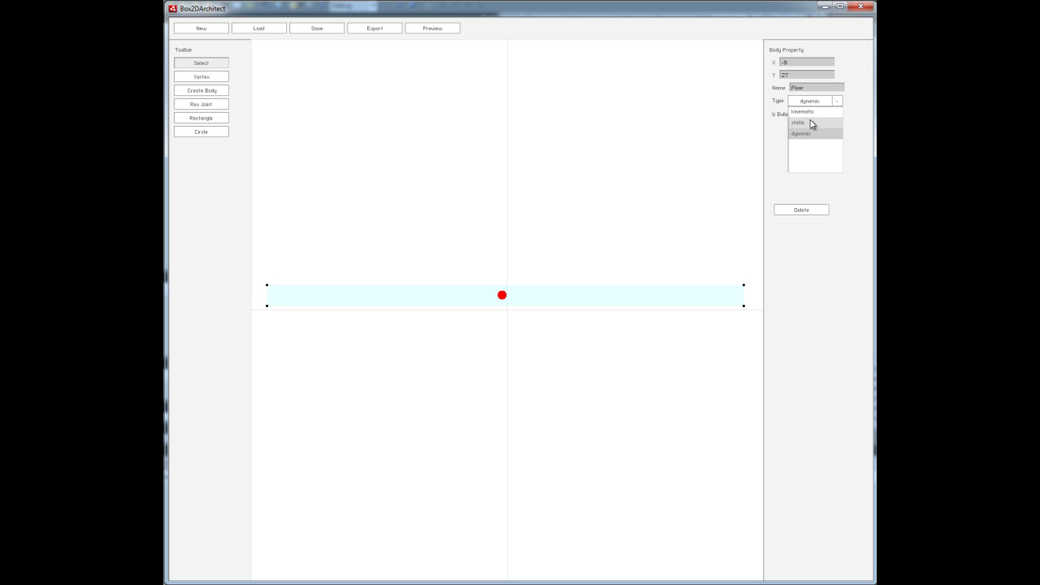
left_click(811, 123)
left_click(650, 198)
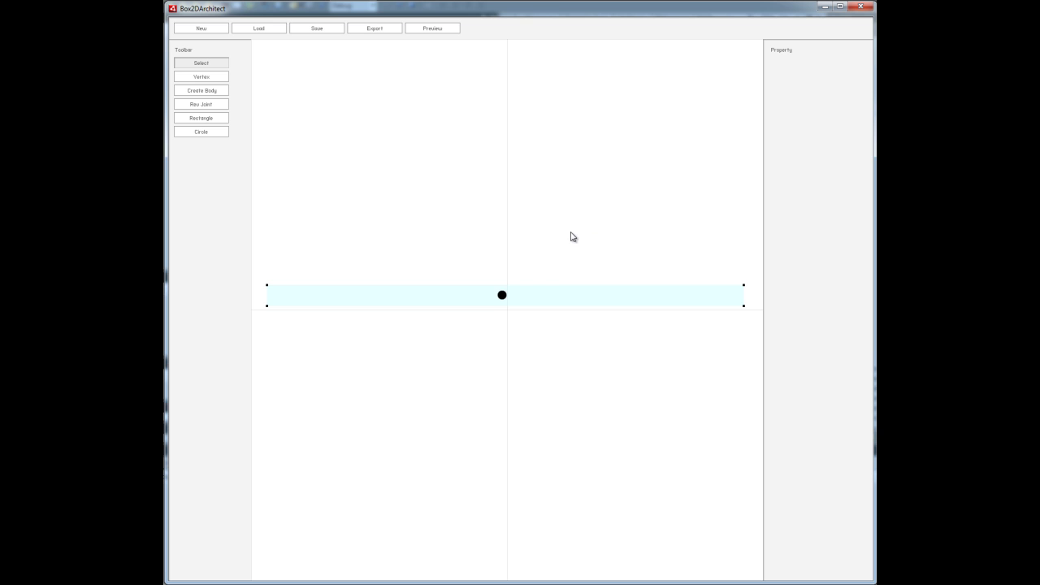
Step: Link the floor rectangle's fixture to the Floor body and add an Enemy entry
left_click(566, 292)
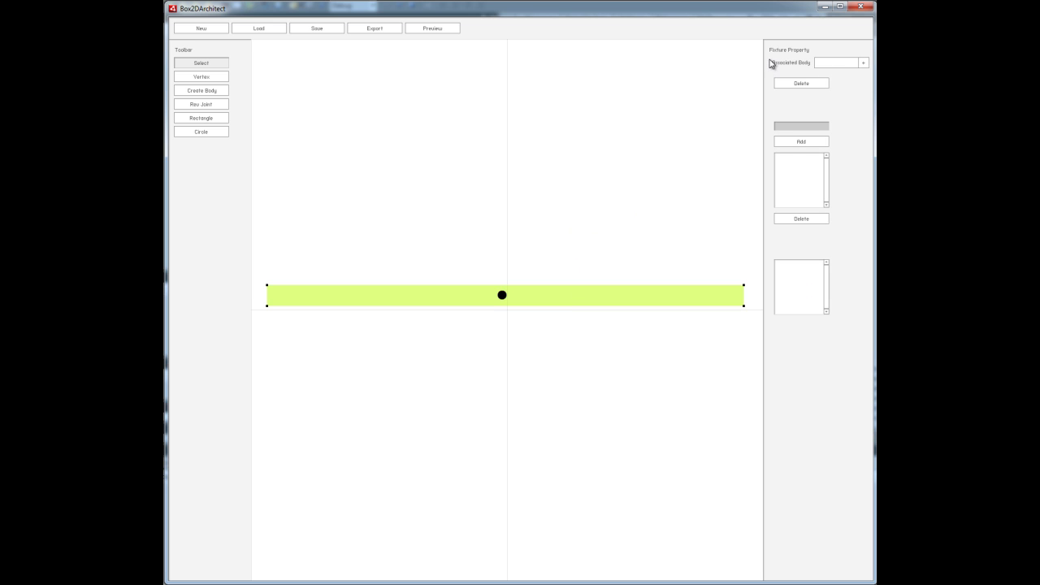
left_click(842, 64)
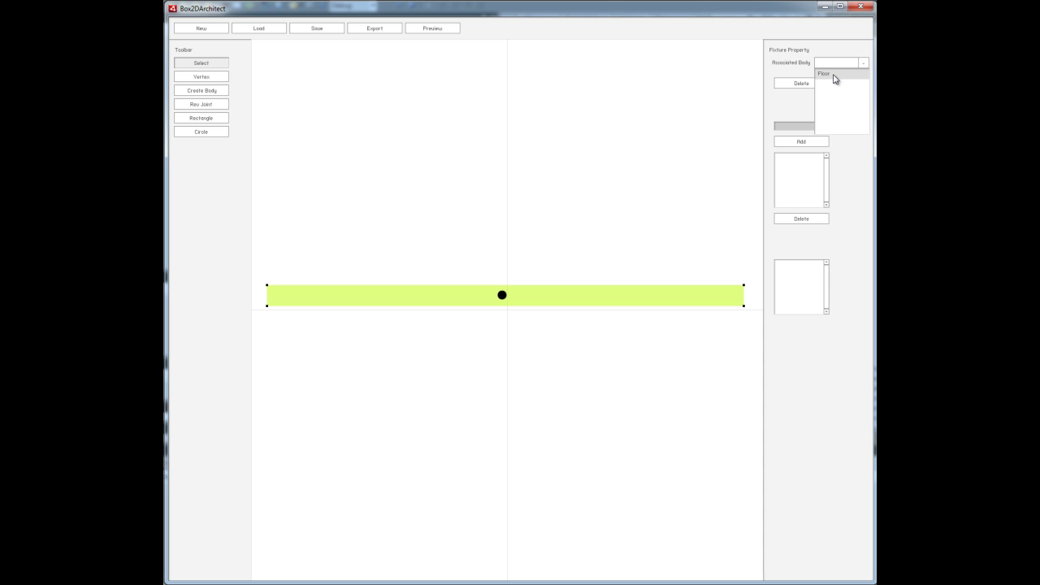
left_click(835, 79)
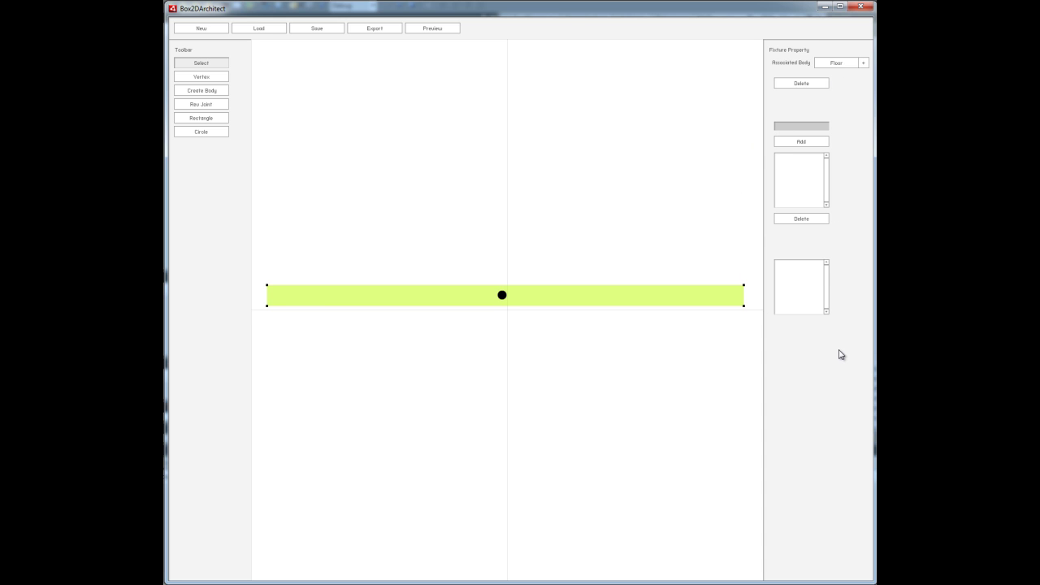
left_click(814, 126)
type("Enemy")
left_click(809, 142)
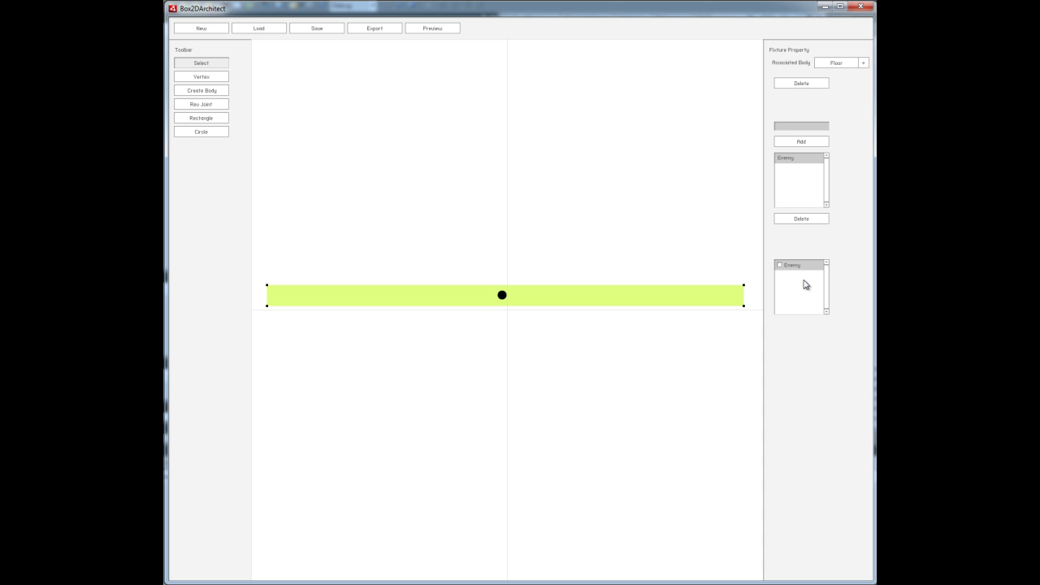
left_click(553, 152)
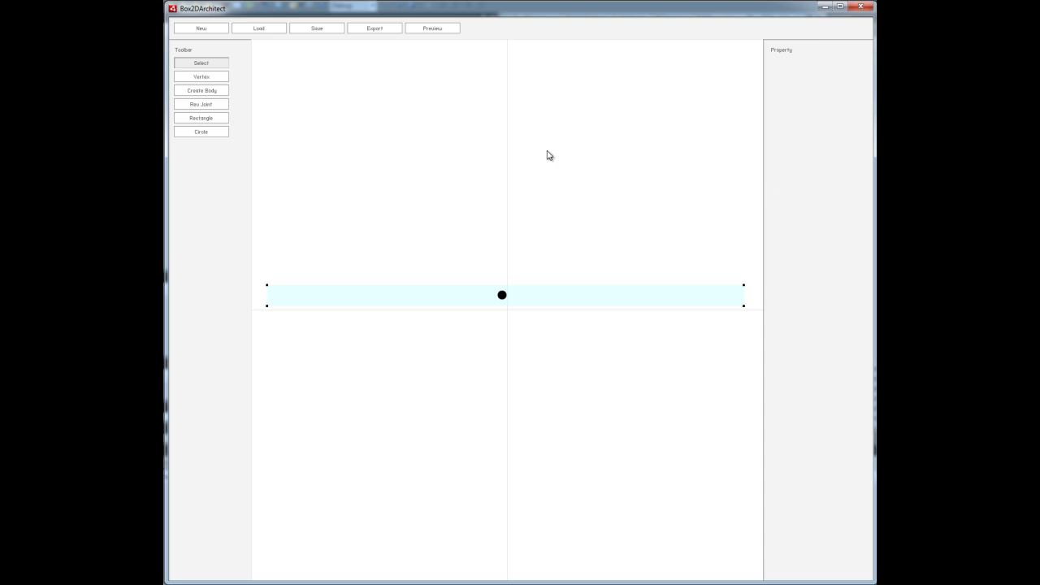
left_click(441, 31)
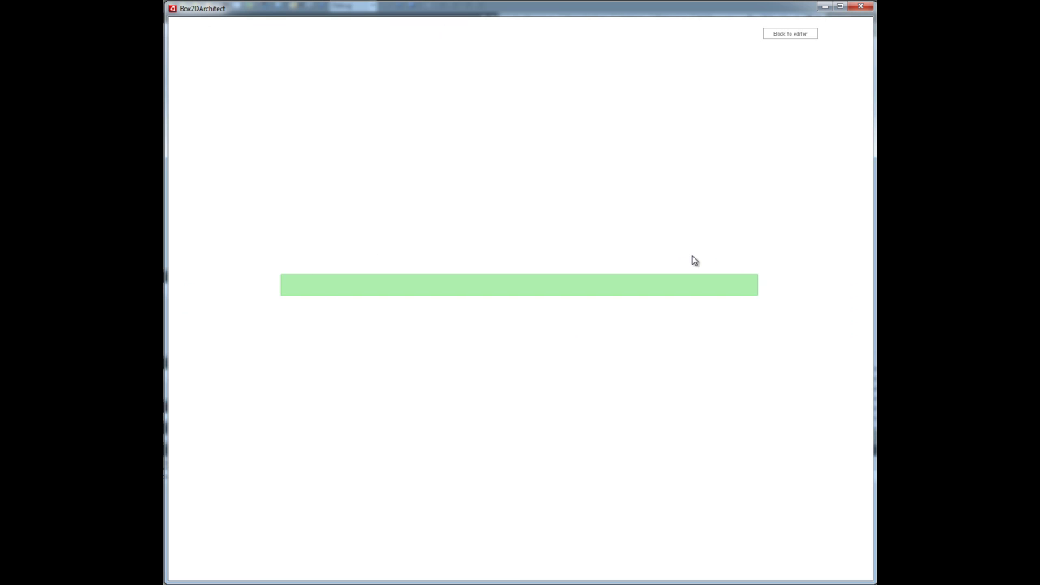
left_click(809, 36)
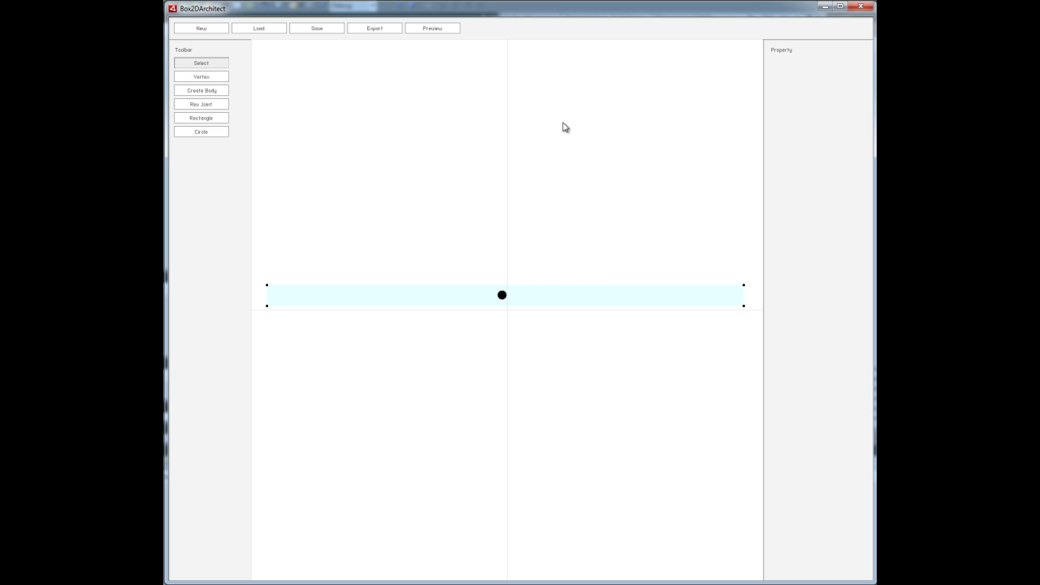
Step: Outline a hill polygon rising up-left from the floor's top edge to a peak
left_click(213, 80)
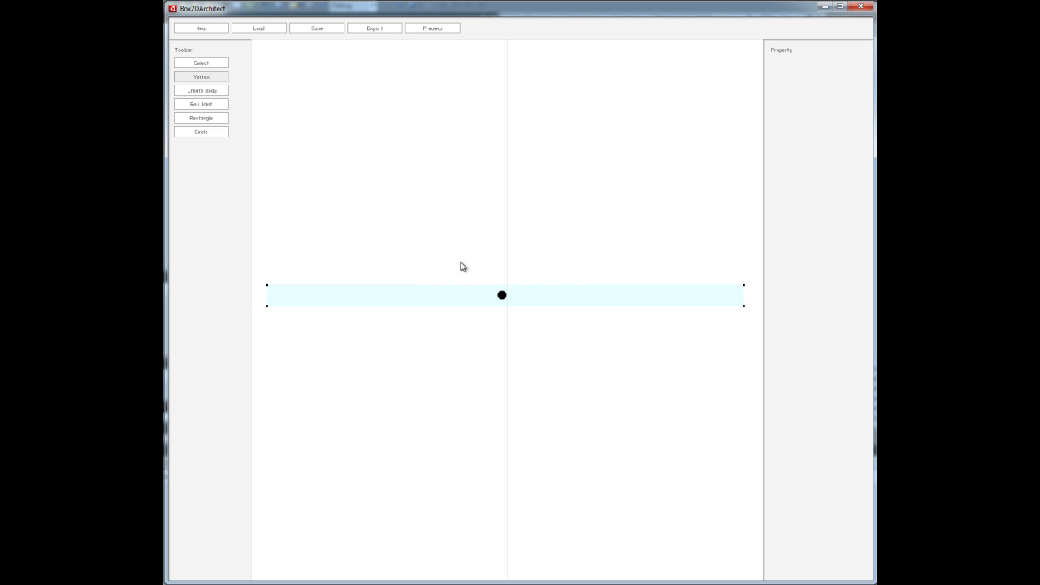
left_click(467, 285)
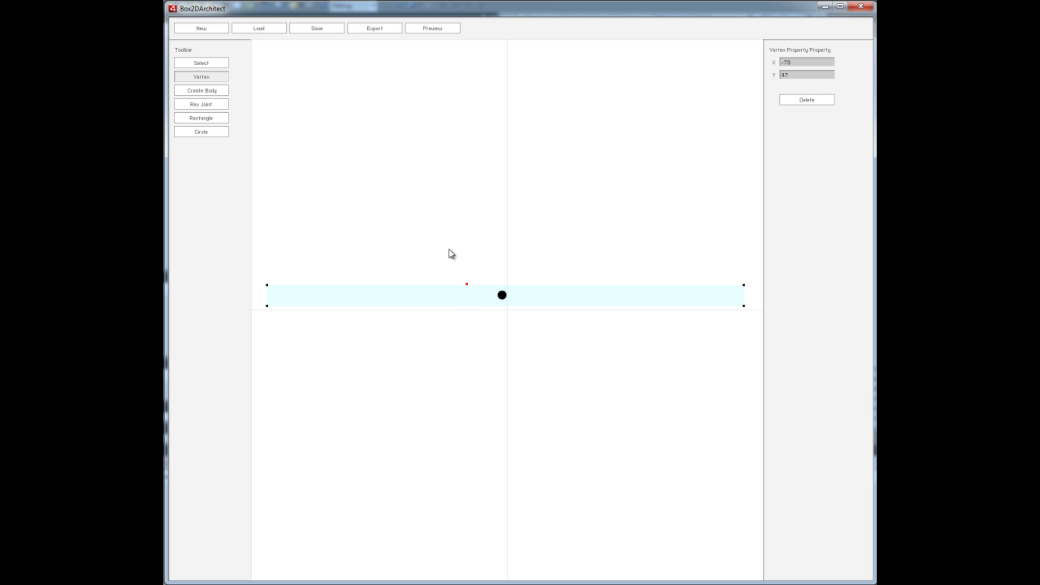
left_click(451, 251)
left_click(405, 230)
left_click(395, 195)
left_click(357, 173)
left_click(338, 144)
left_click(318, 113)
left_click(262, 89)
left_click(215, 69)
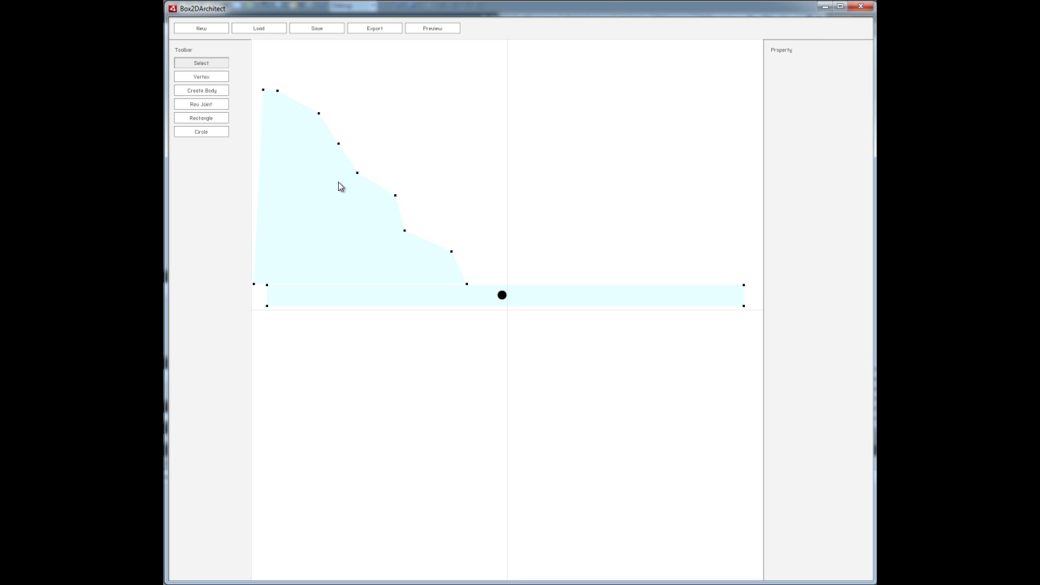
Step: Create a body inside the hill, name it Wall, and make it static
left_click_drag(336, 194, 338, 197)
left_click(350, 81)
left_click(213, 90)
left_click(311, 207)
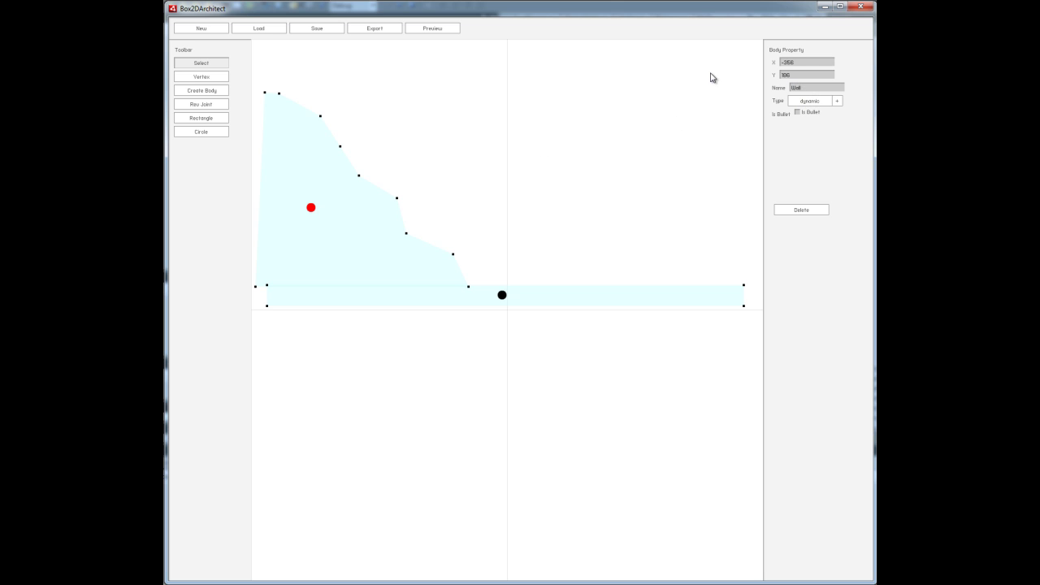
left_click(818, 87)
type("Wall")
left_click(822, 101)
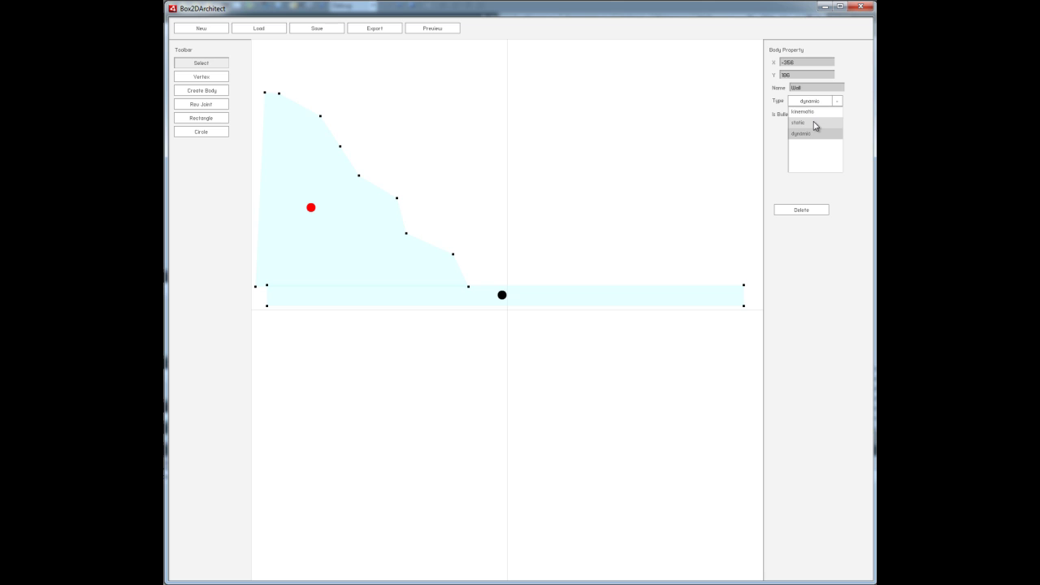
left_click(817, 126)
left_click(487, 146)
Step: Attach the hill polygon's fixture to the Wall body
left_click(368, 204)
left_click(863, 63)
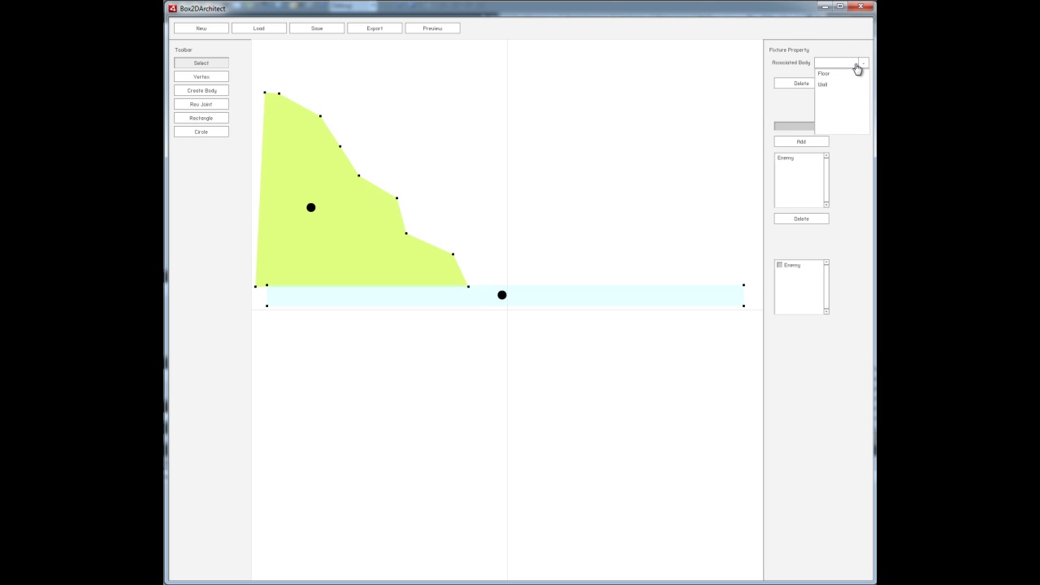
left_click(834, 86)
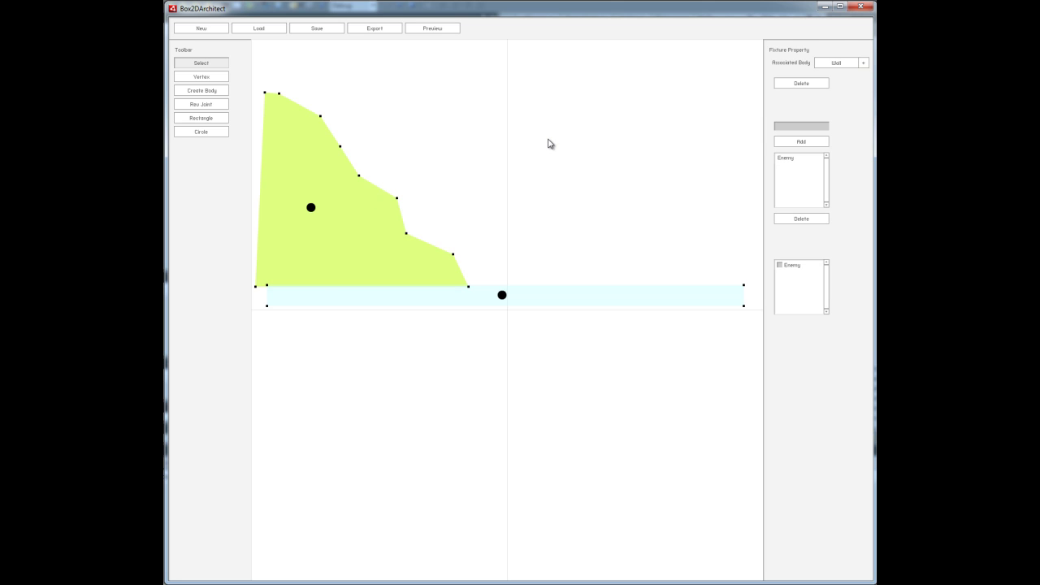
left_click(549, 144)
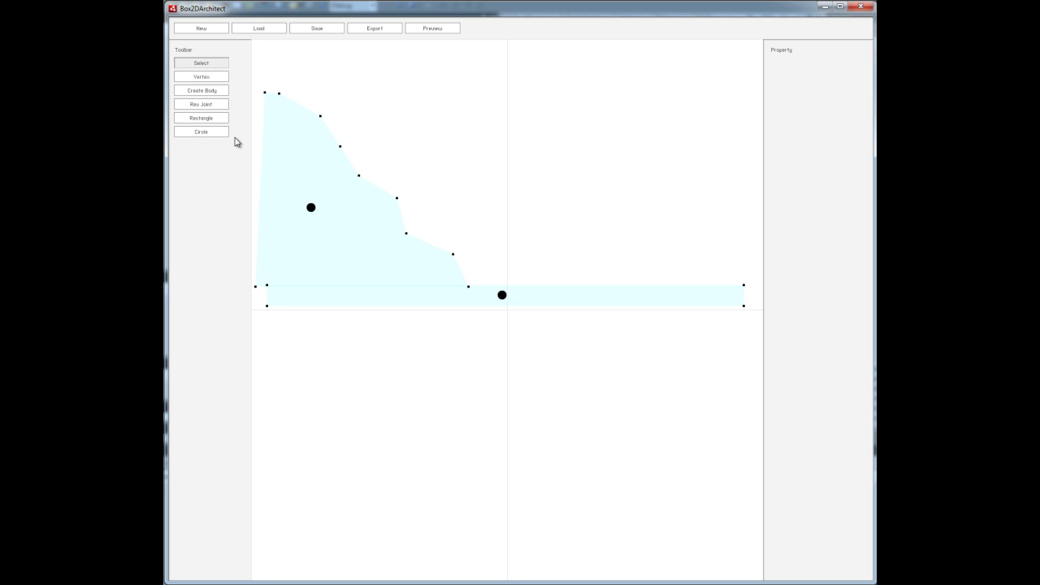
Step: Draw a small ball above the hill's peak, deleting a stray tiny circle
left_click(197, 133)
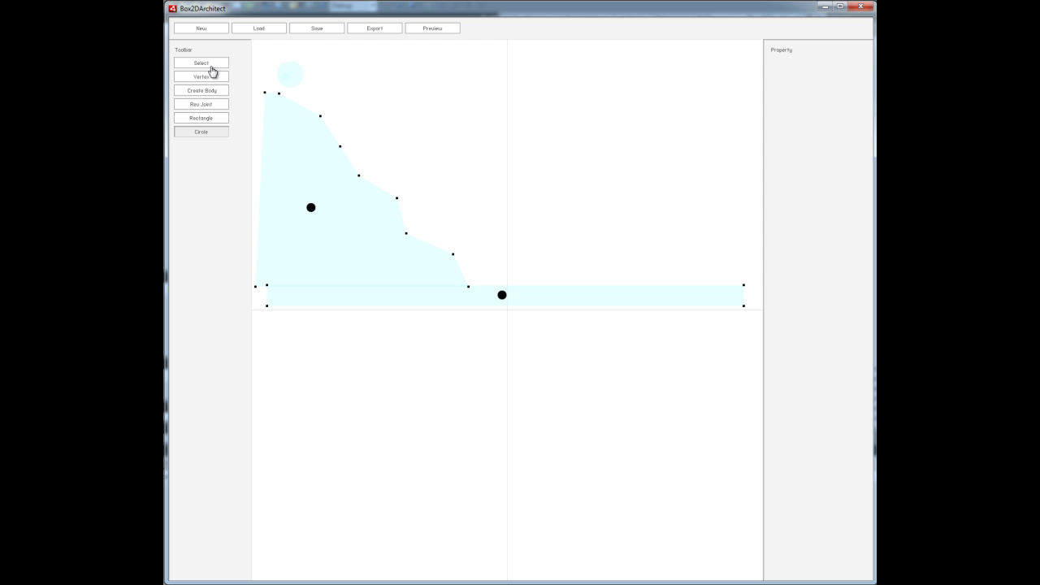
left_click(211, 65)
left_click(294, 81)
left_click(318, 81)
left_click(286, 78)
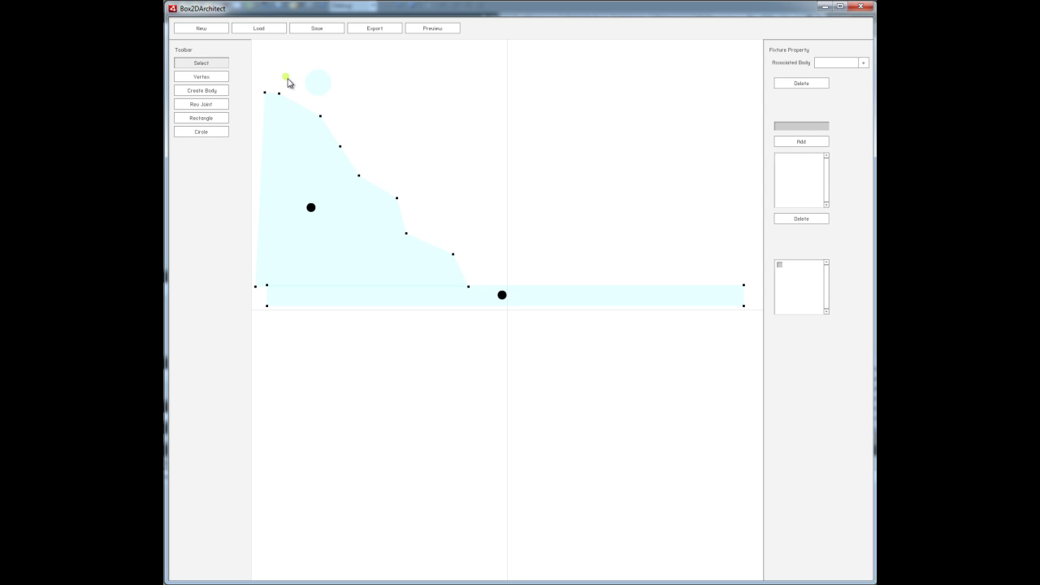
left_click(801, 84)
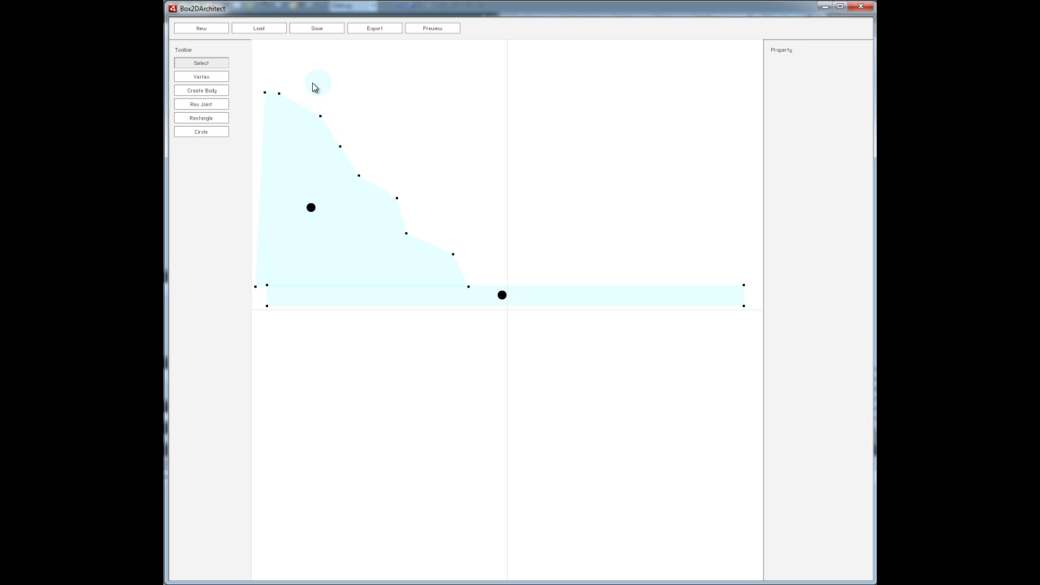
left_click_drag(314, 87, 295, 84)
left_click(339, 95)
Step: Create a body on the ball and link the circle fixture to Ball
left_click(212, 94)
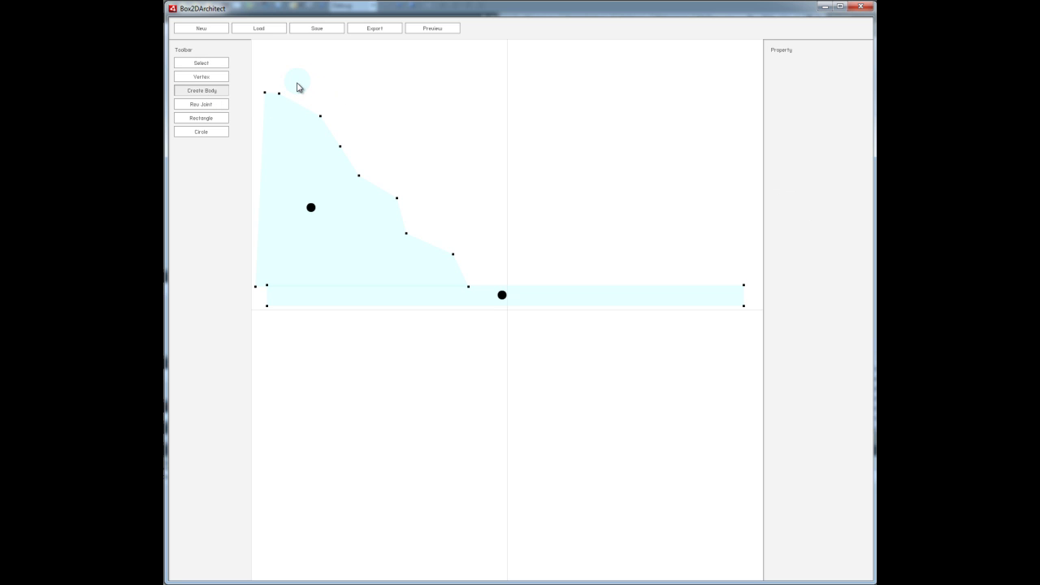
left_click(297, 86)
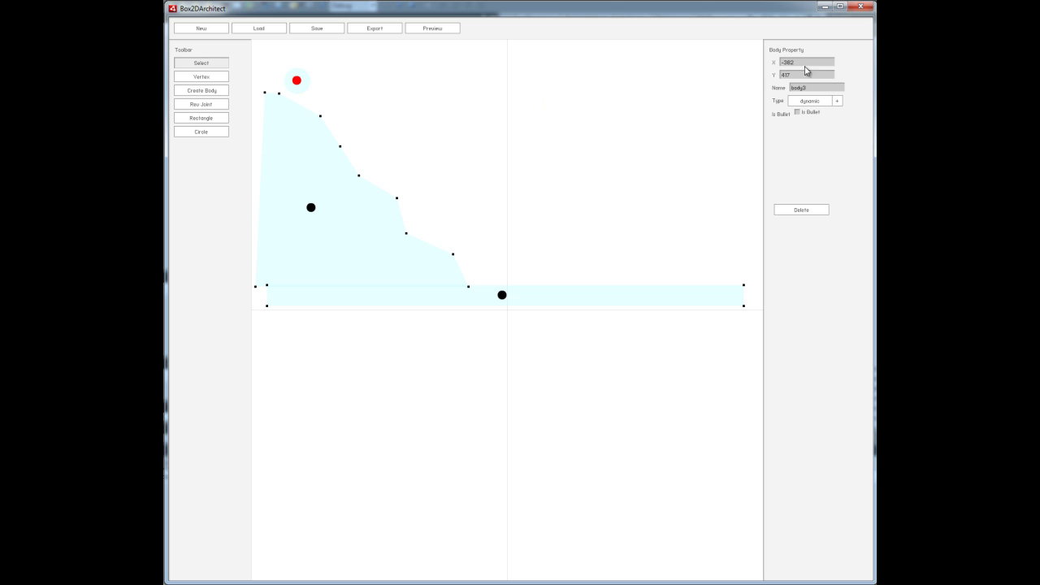
double_click(826, 88)
left_click(314, 82)
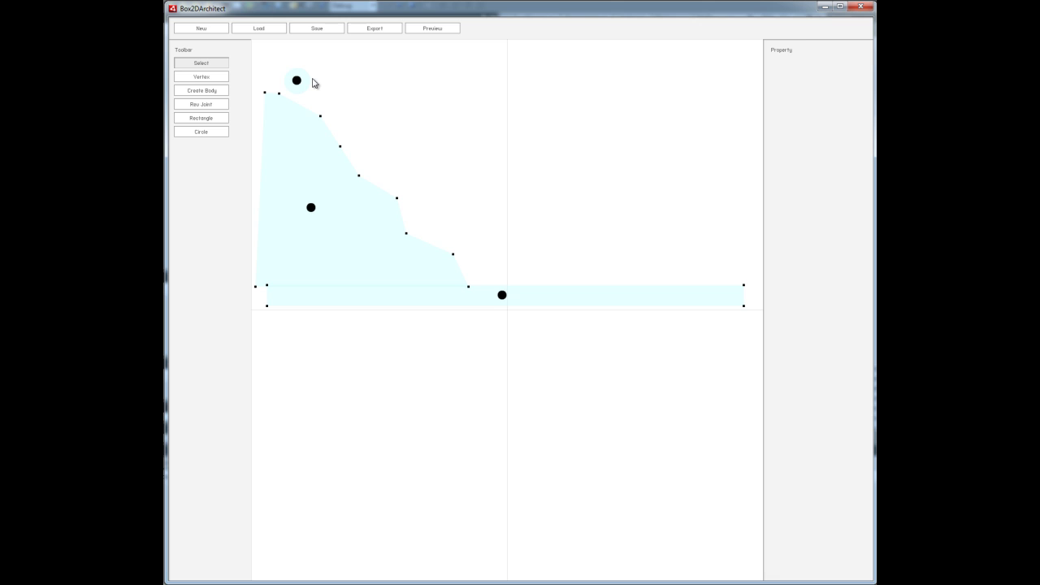
left_click(837, 64)
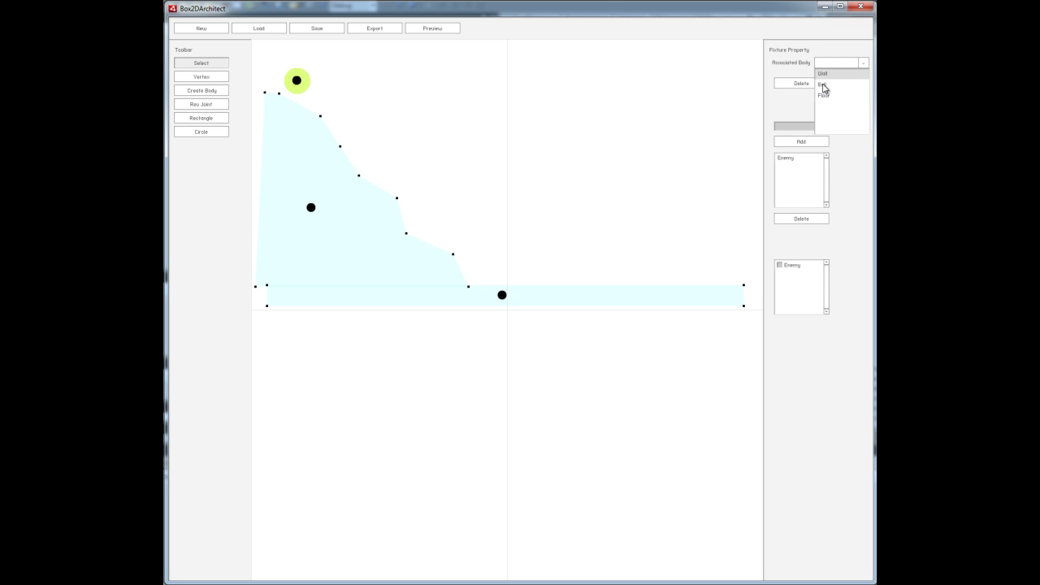
left_click(821, 86)
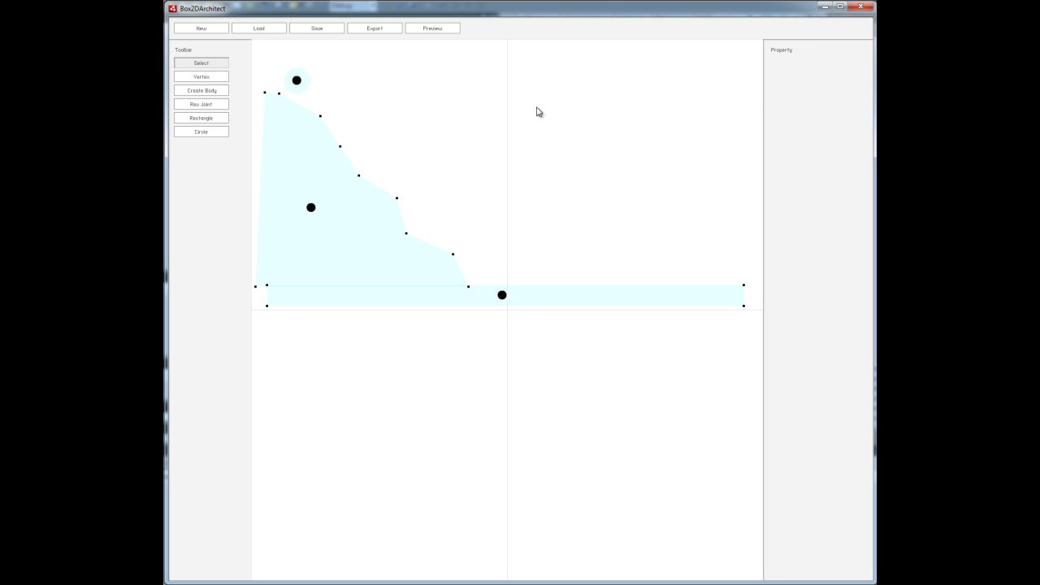
left_click(433, 30)
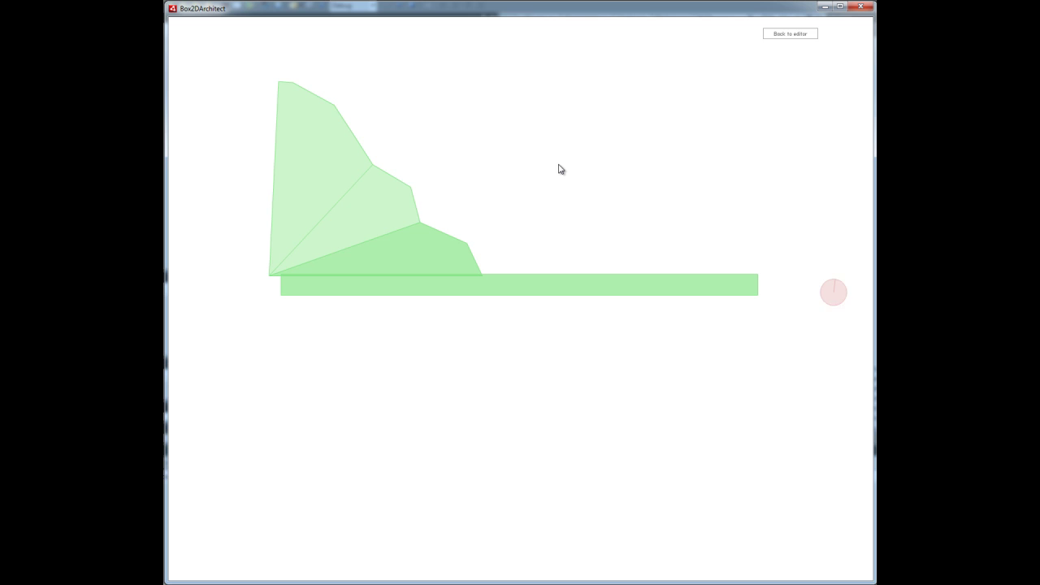
left_click(789, 34)
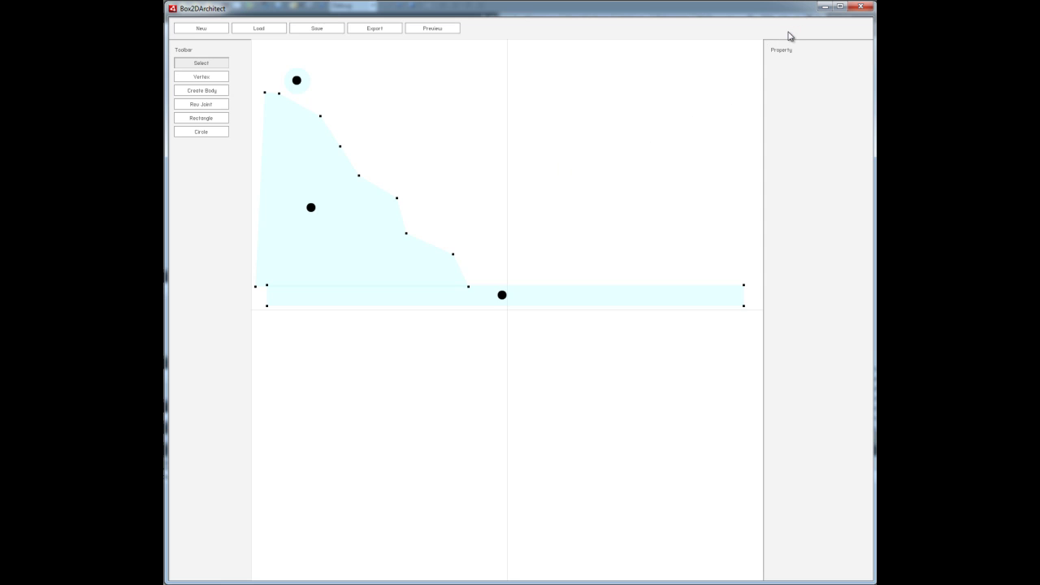
Step: Draw a small flat rectangle right of the hill and create a body on it
left_click(211, 118)
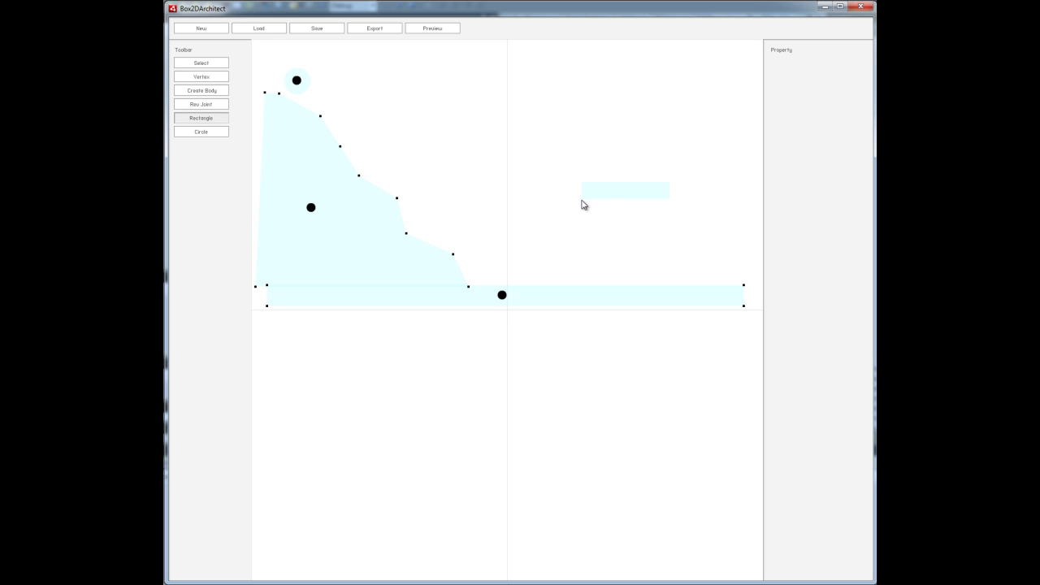
mouse_move(581, 200)
left_mouse_down()
mouse_move(573, 204)
mouse_move(615, 200)
mouse_move(601, 204)
left_mouse_up()
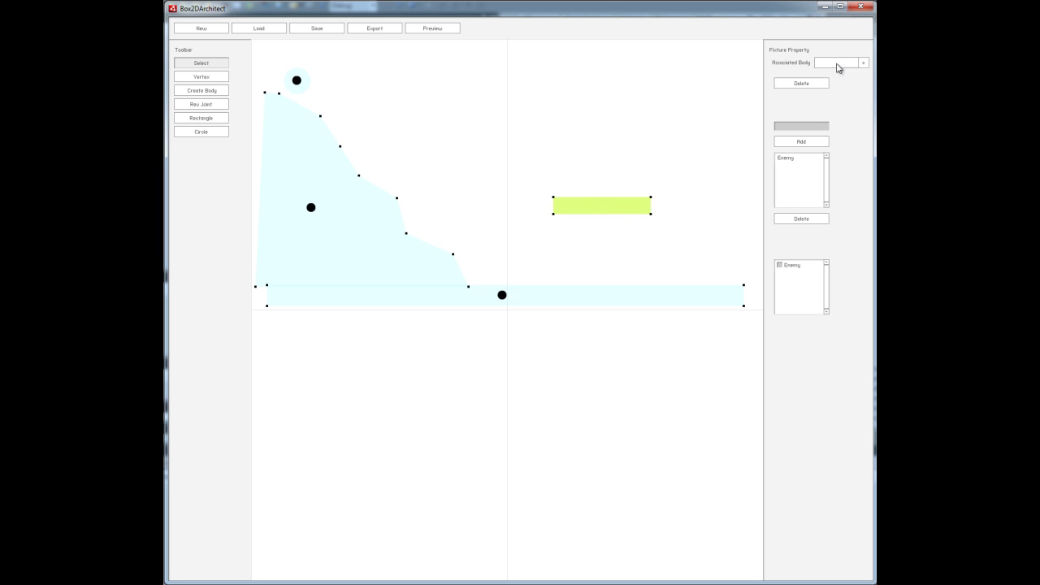
left_click(203, 91)
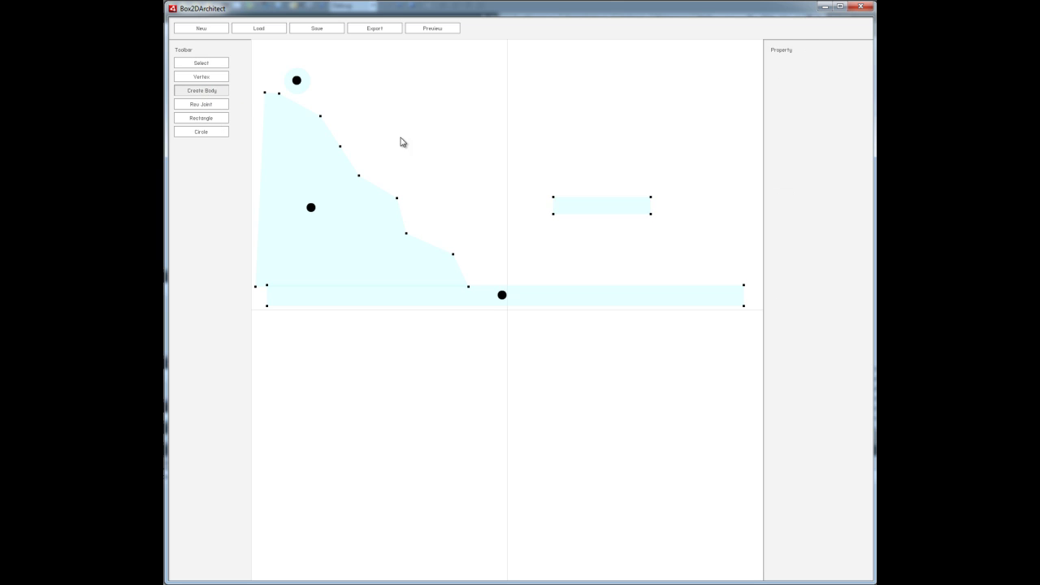
left_click(598, 204)
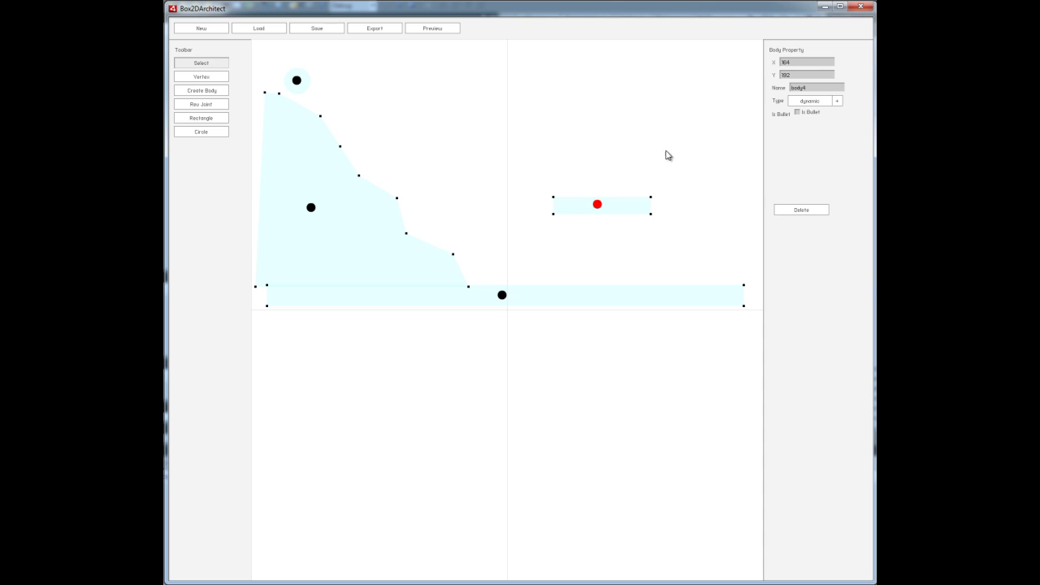
Step: Attach the rectangle's fixture to body4 and change body4's type to dynamic
left_click(634, 204)
left_click(861, 64)
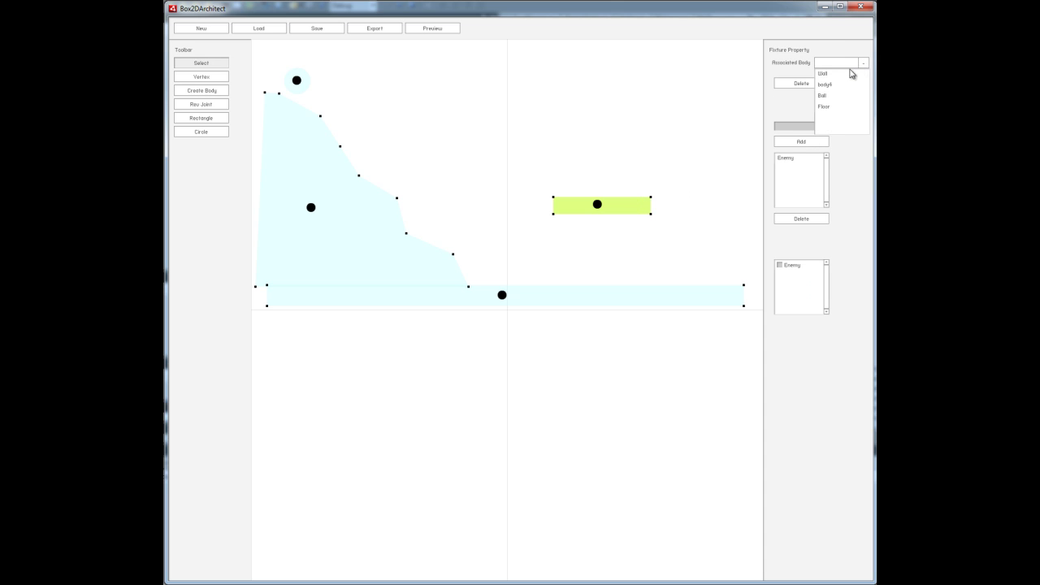
left_click(825, 84)
left_click(599, 208)
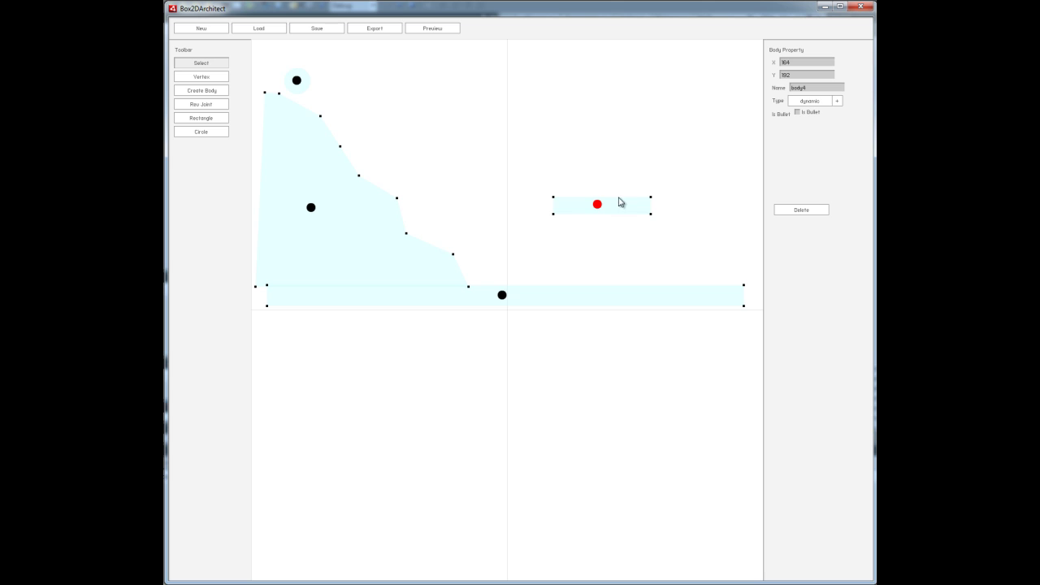
left_click(812, 101)
left_click(798, 121)
left_click(202, 65)
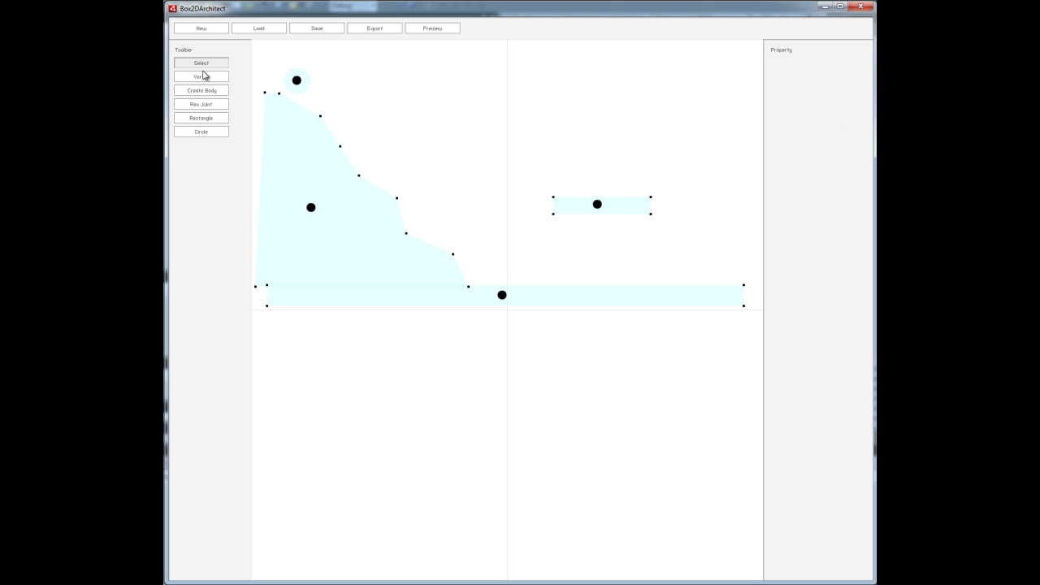
Step: Draw a second rectangle, rotate it upright, and place it under the bar's left end
left_click(214, 122)
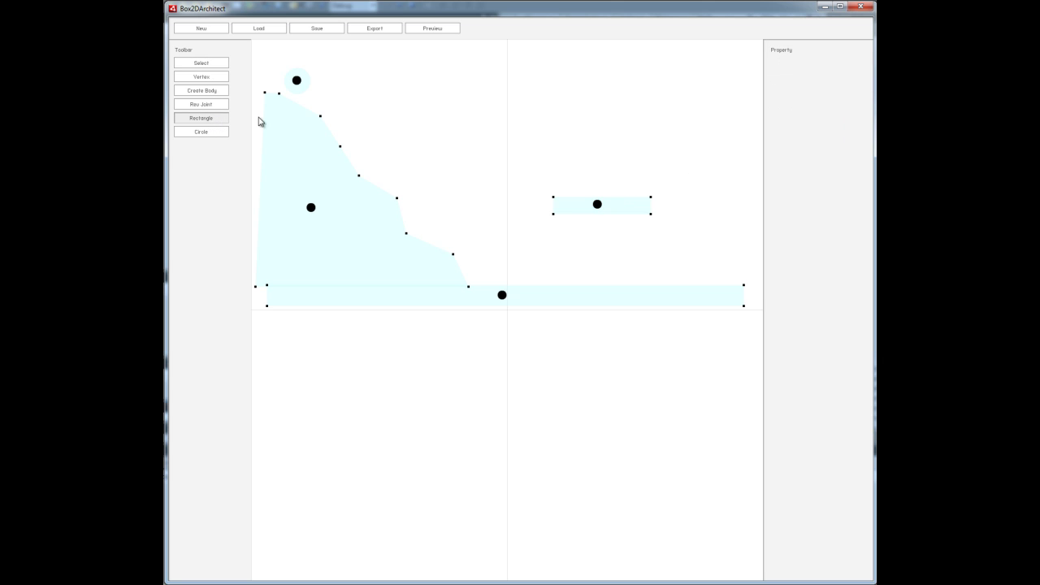
left_click_drag(511, 113, 561, 141)
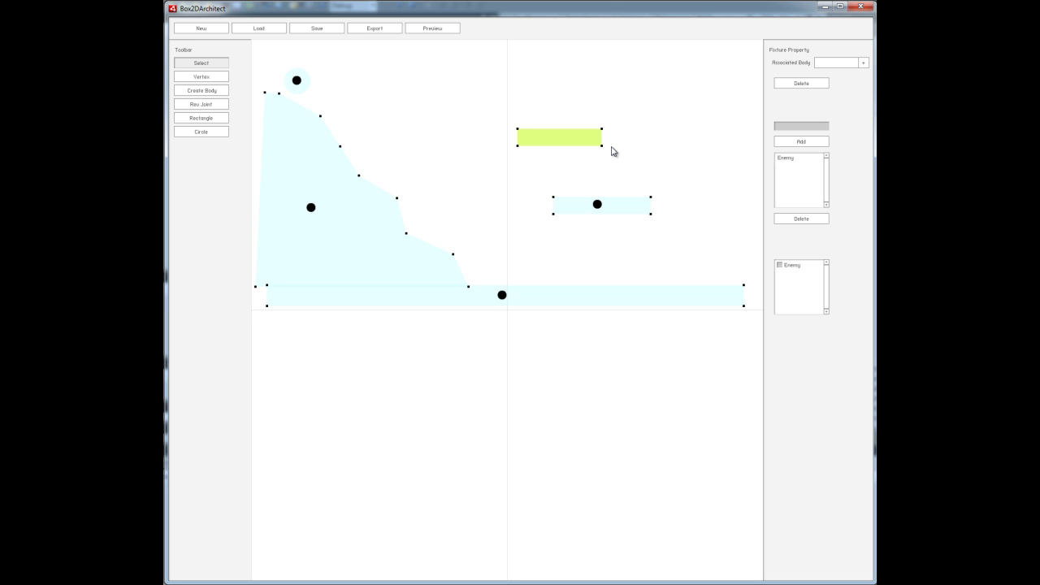
left_click_drag(611, 151, 527, 192)
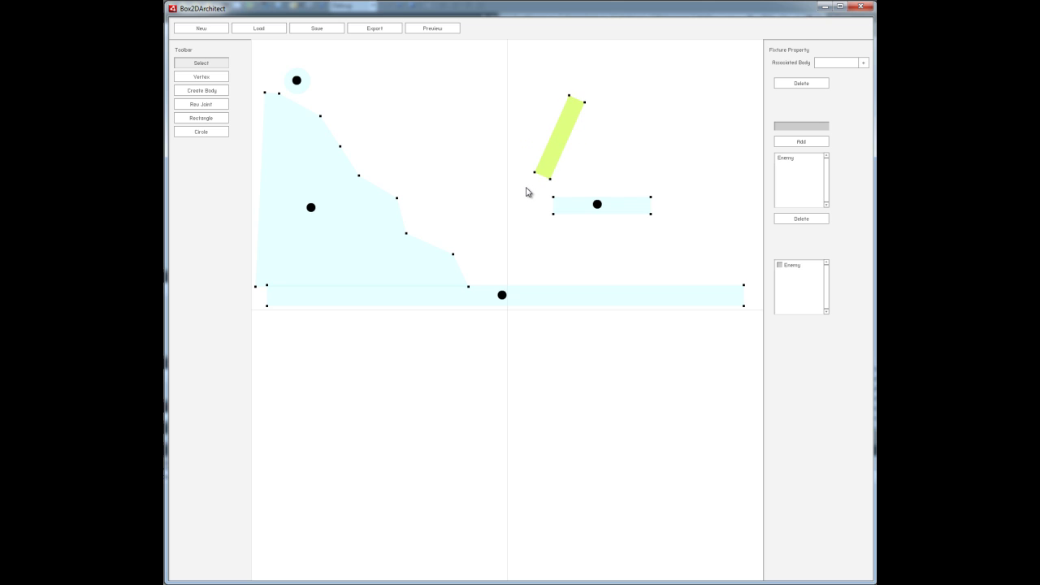
left_click_drag(587, 116, 590, 158)
left_click(642, 138)
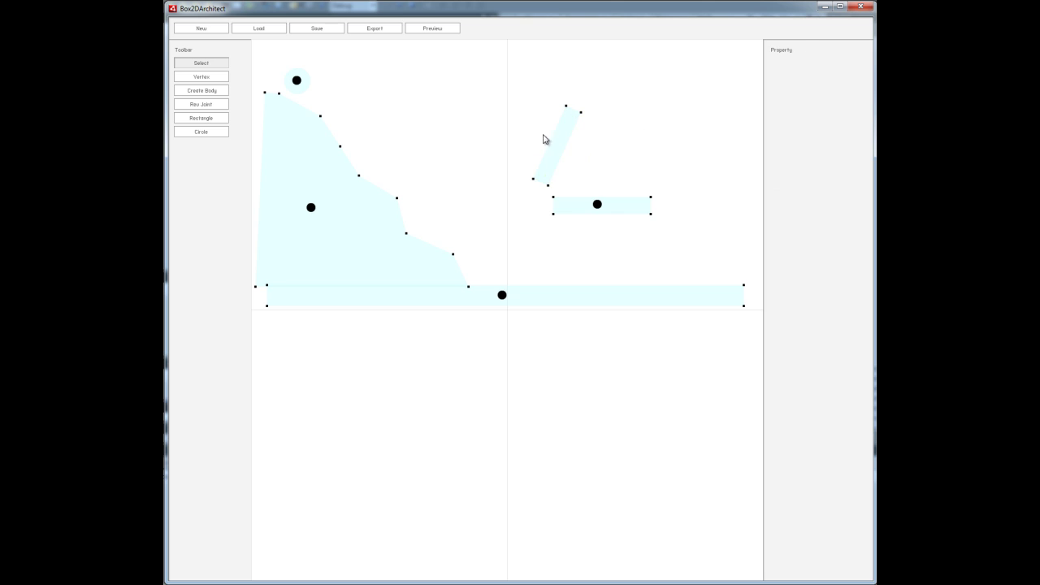
left_click(559, 136)
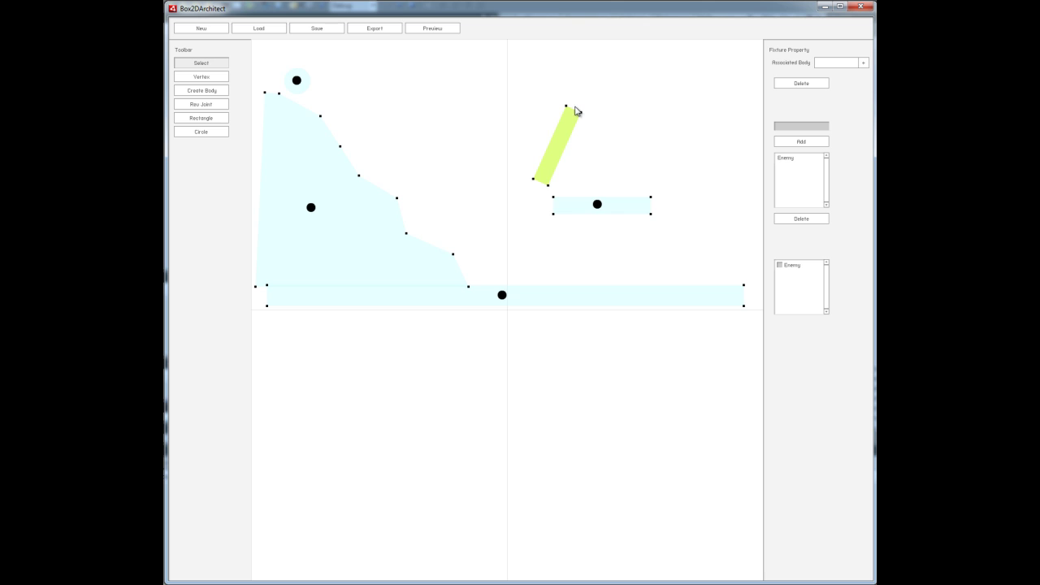
left_click_drag(576, 111, 563, 232)
left_click(213, 119)
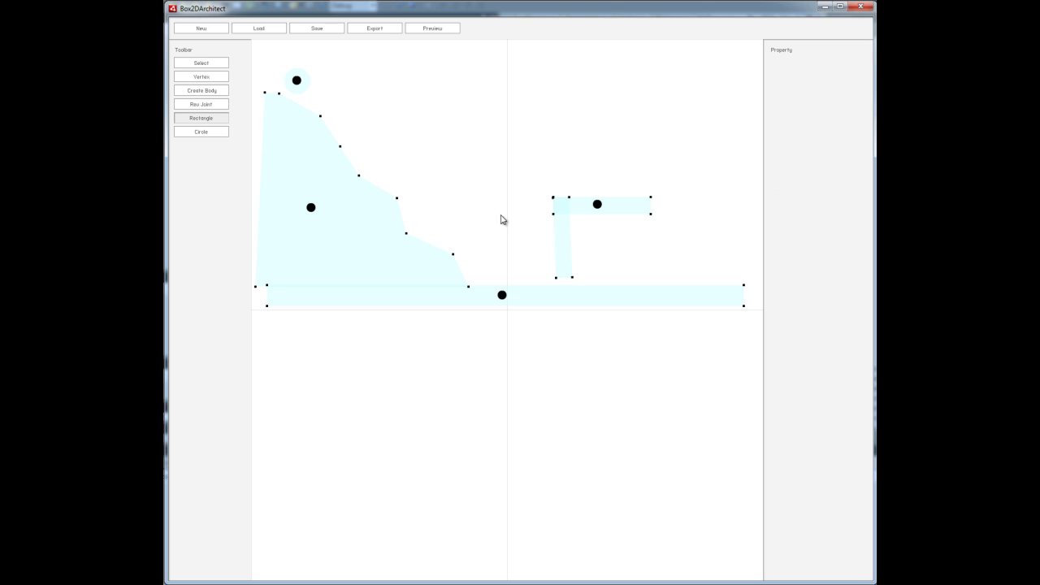
Step: Create body5 on the upright rectangle and attach its fixture to body5
left_click(203, 93)
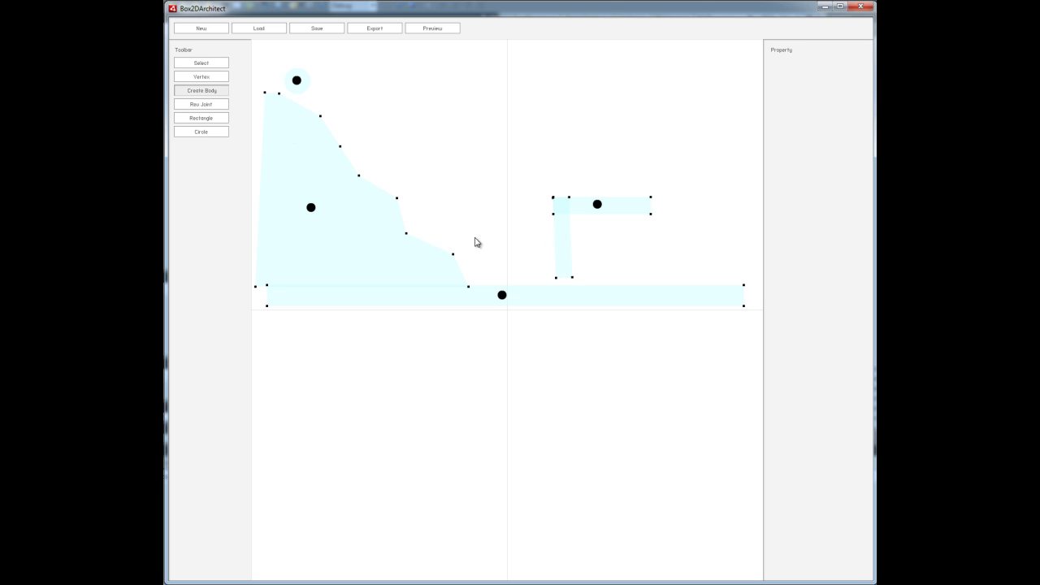
left_click(561, 239)
left_click(566, 231)
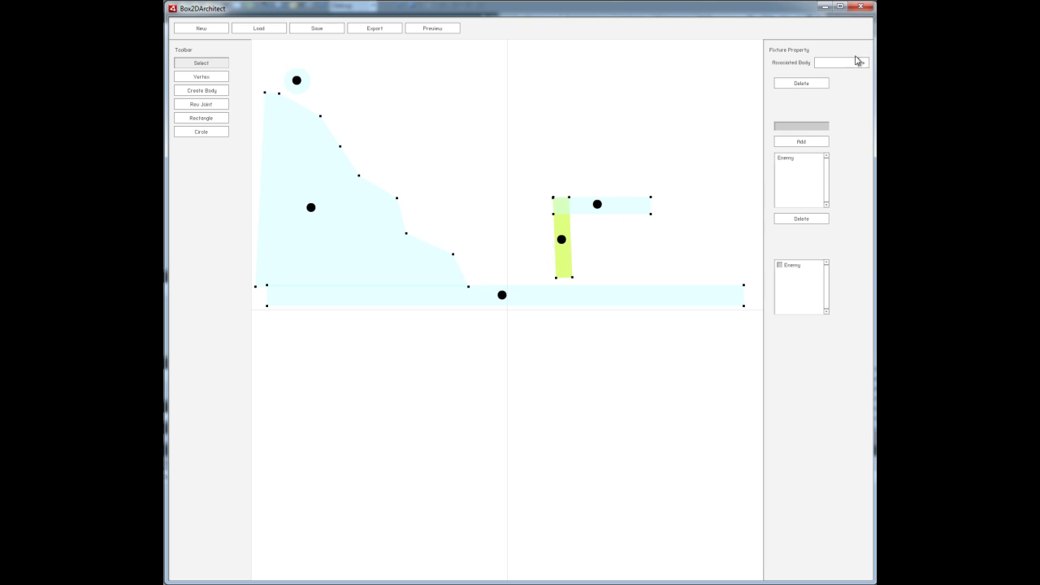
left_click(863, 63)
left_click(837, 74)
left_click(655, 109)
left_click(197, 105)
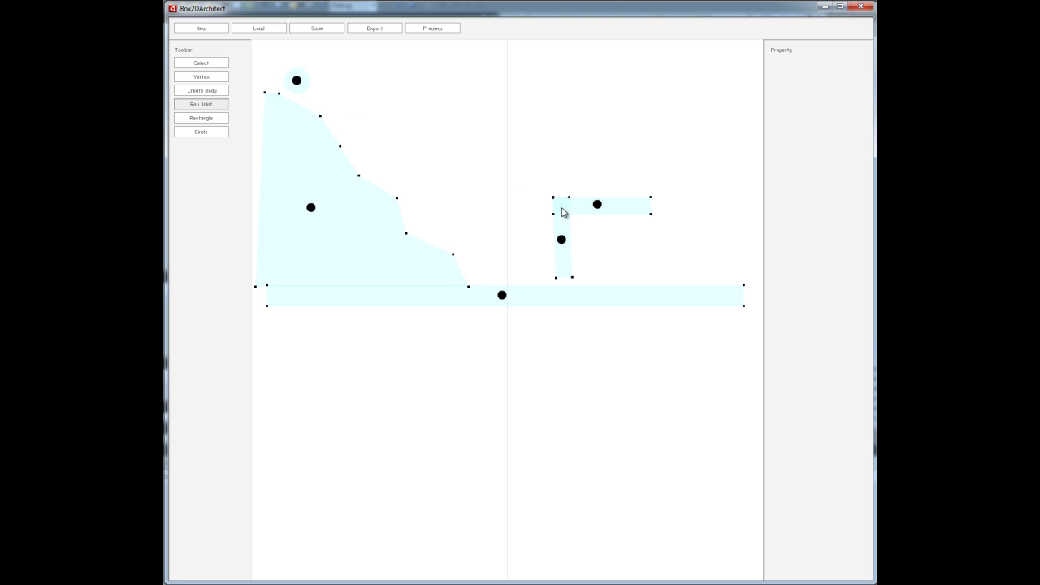
Step: Place joint1 on the L's corner with Body A body5 and Body B body4
left_click(561, 206)
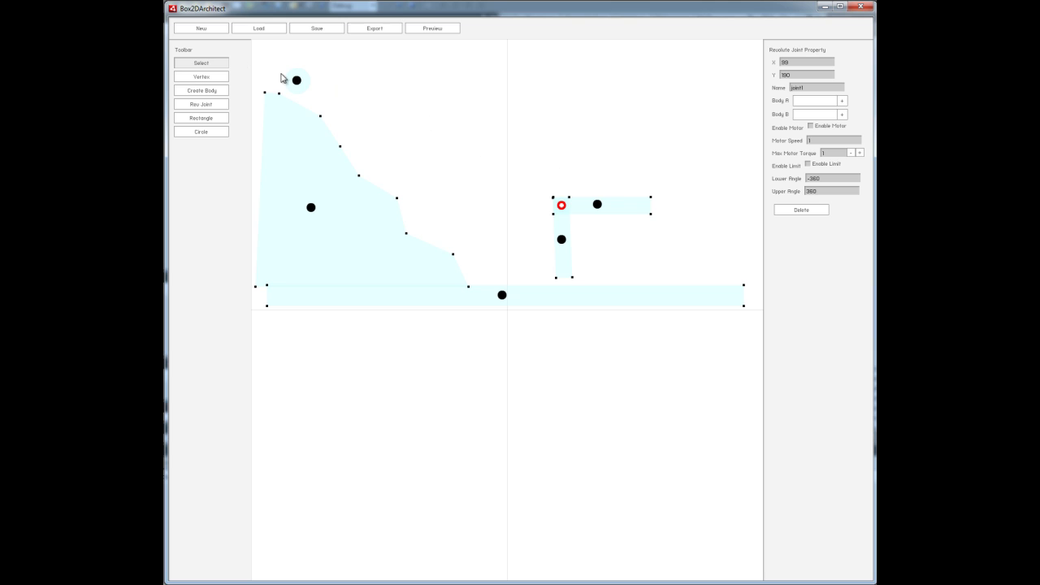
mouse_move(561, 208)
left_mouse_down()
mouse_move(554, 201)
mouse_move(563, 210)
left_mouse_up()
left_click(813, 102)
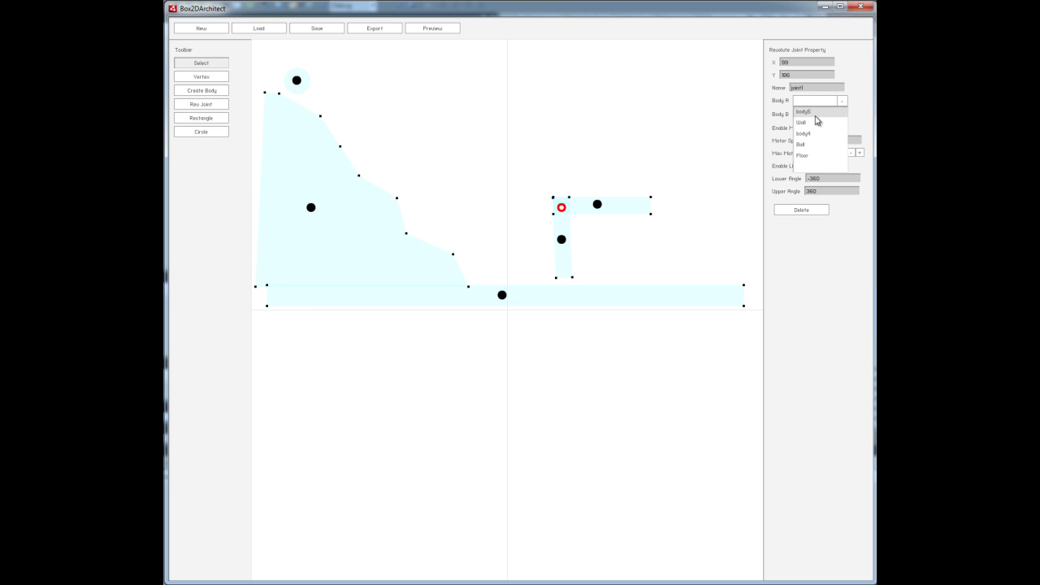
left_click(813, 111)
left_click(817, 115)
left_click(816, 149)
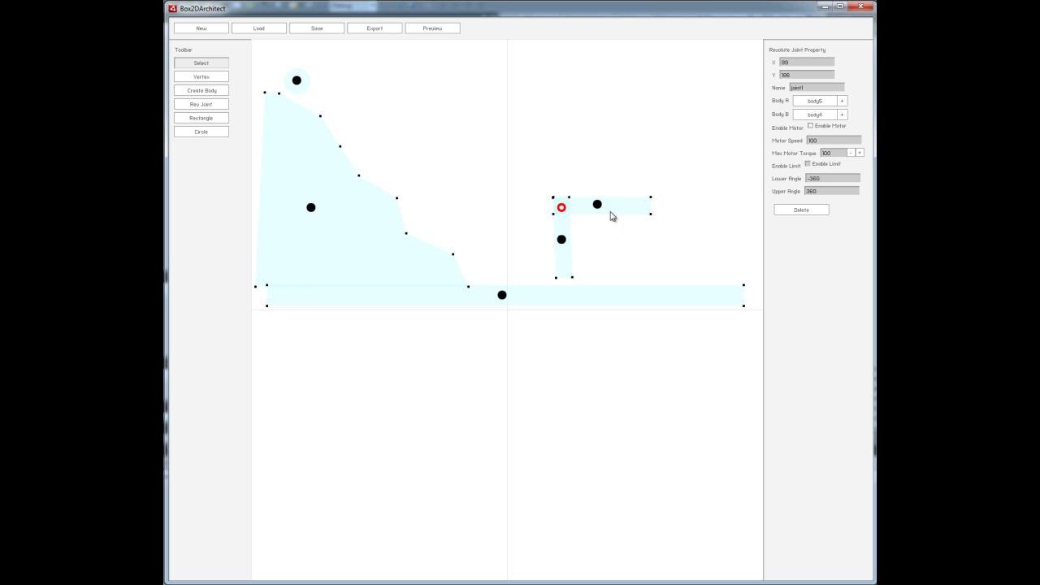
left_click(441, 173)
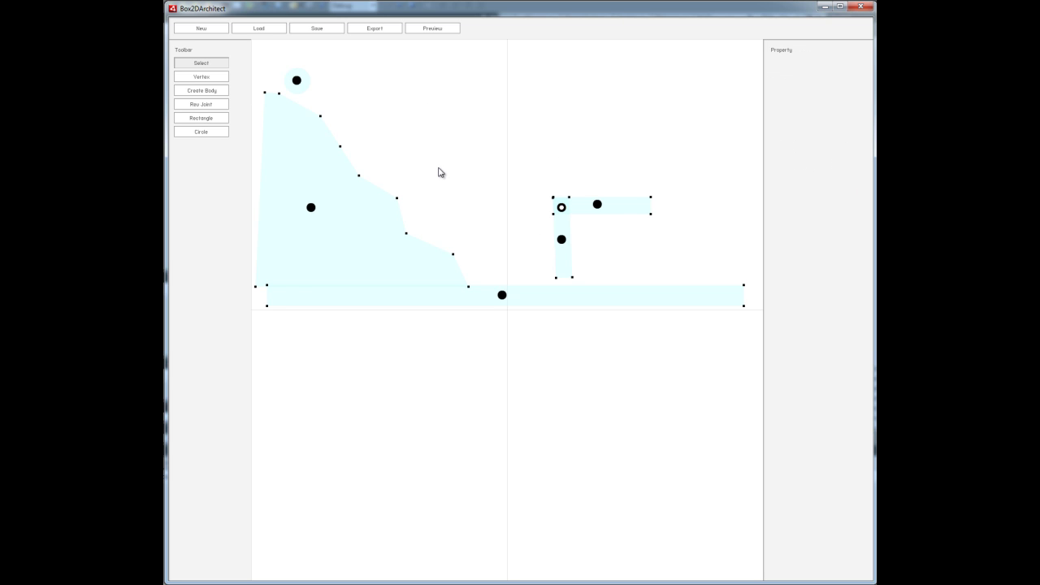
left_click(453, 29)
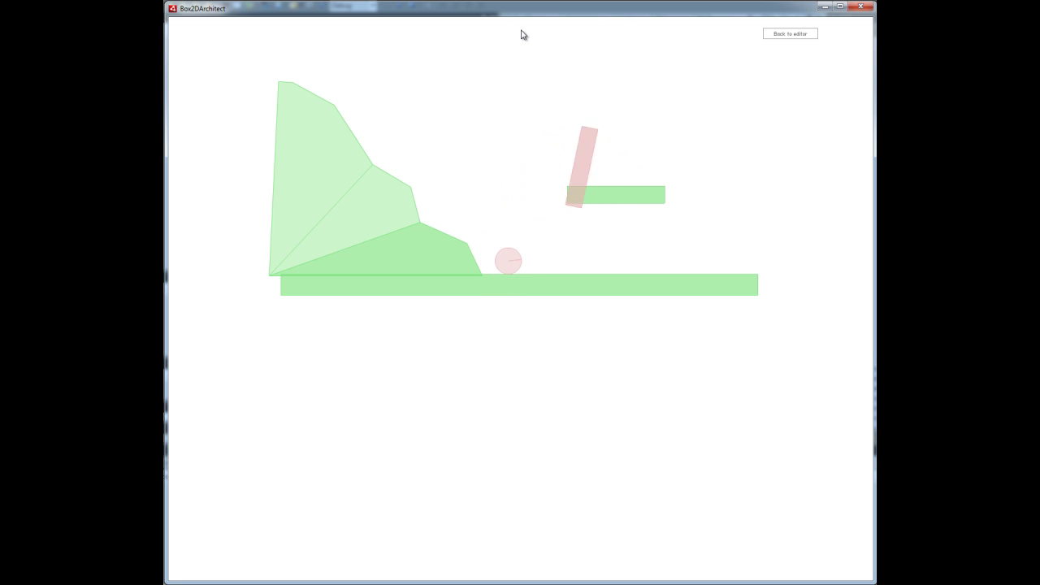
left_click(787, 35)
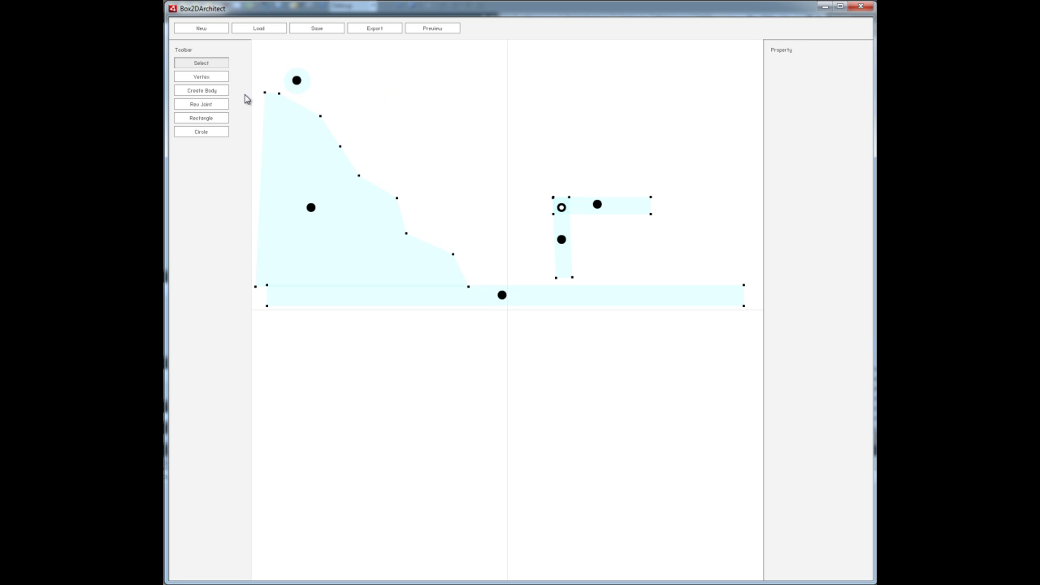
left_click_drag(448, 127, 636, 102)
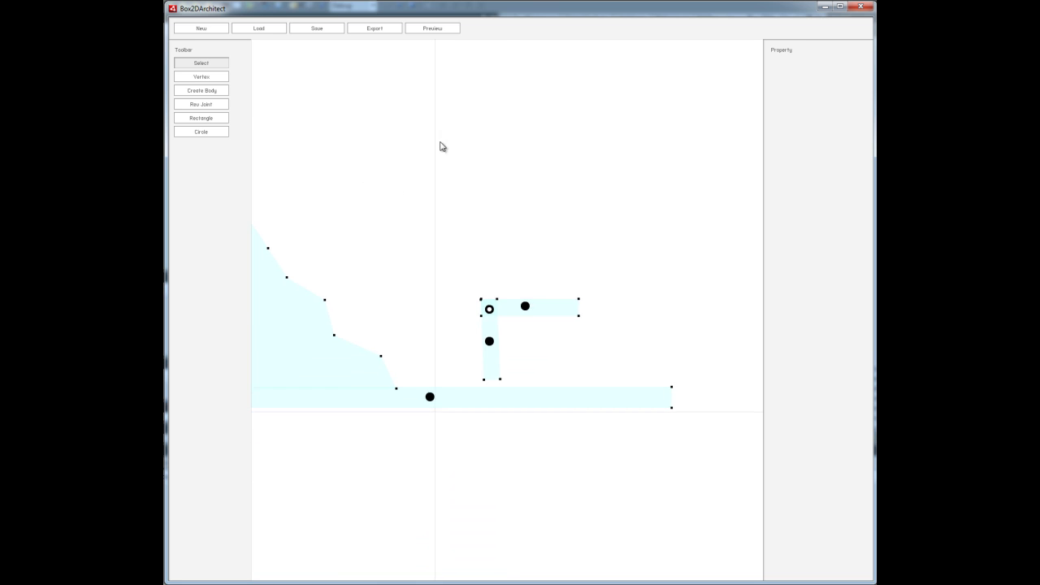
left_click_drag(441, 146, 467, 126)
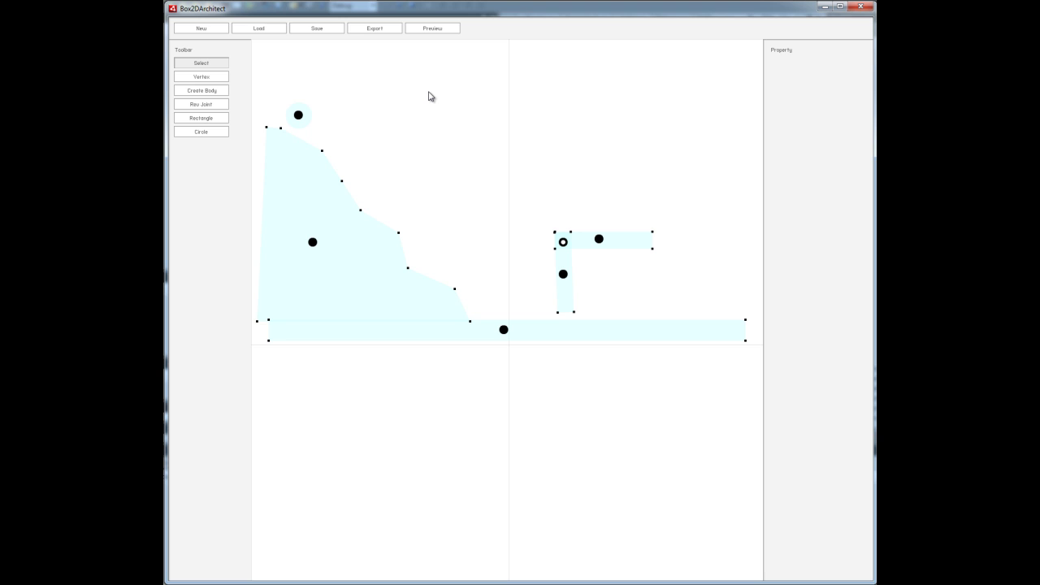
left_click(308, 124)
left_click(431, 123)
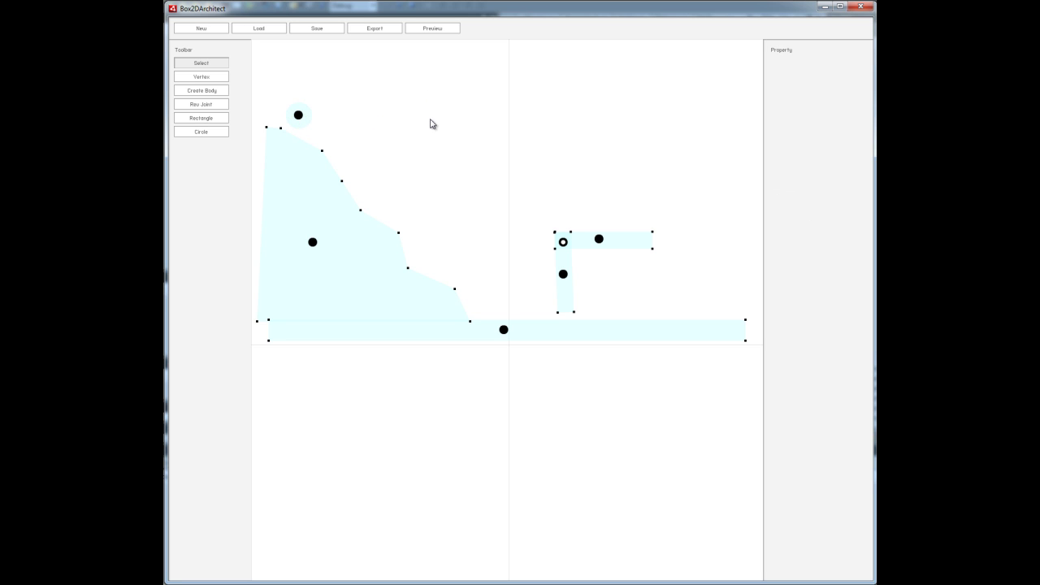